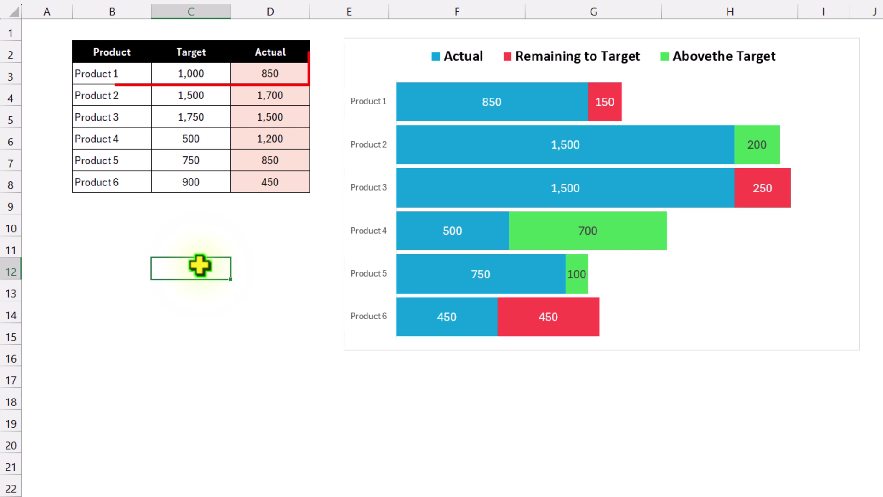
Step: Enter new actuals of 1,200 for Product 1 and 1,000 for Product 2
{"action": "left_click", "coordinate": [295, 68]}
{"action": "type", "text": "1"}
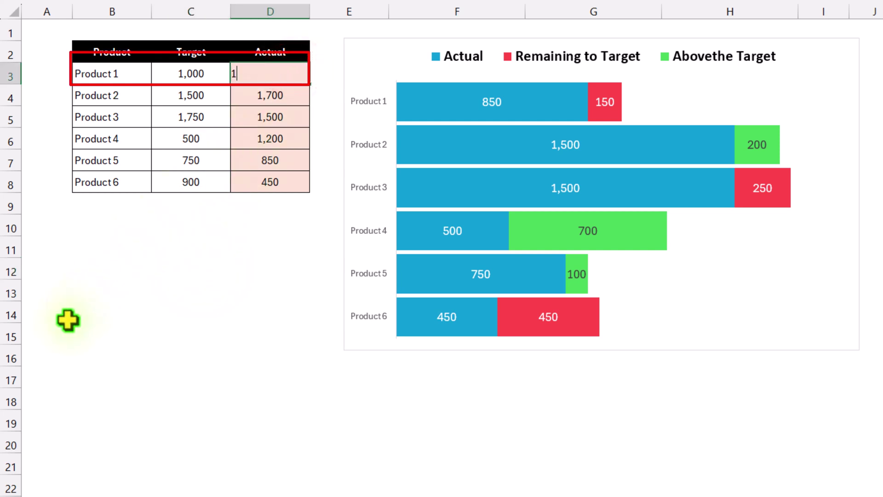
{"action": "type", "text": ",200"}
{"action": "key", "text": "Return"}
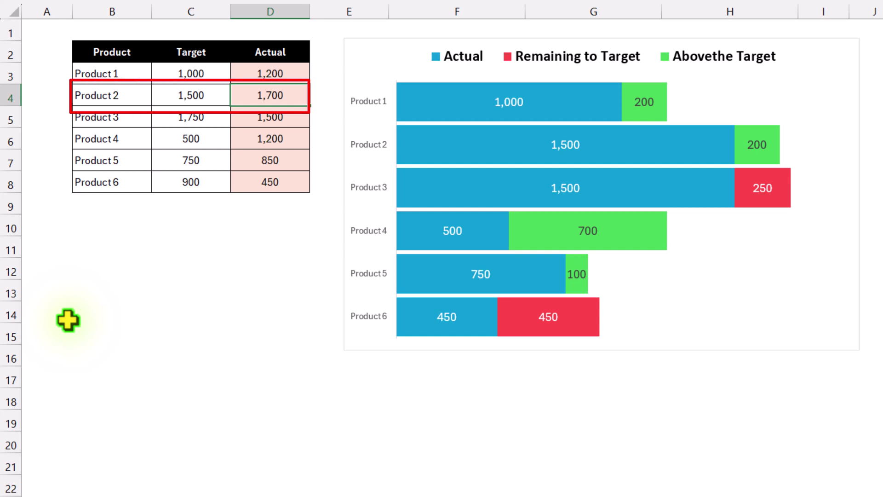
{"action": "type", "text": "1,000"}
{"action": "key", "text": "Return"}
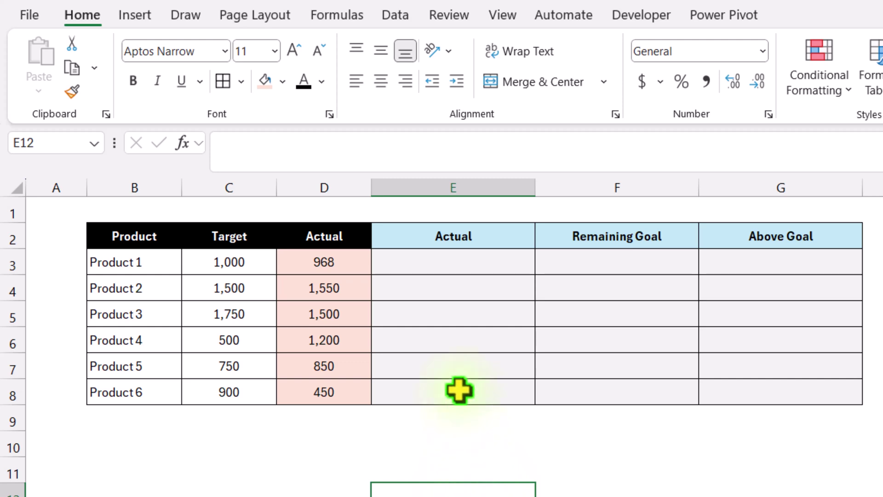
Step: Enter =IF(D3<=C3,D3,C3) in E3 and fill it down through E8
{"action": "left_click", "coordinate": [437, 263]}
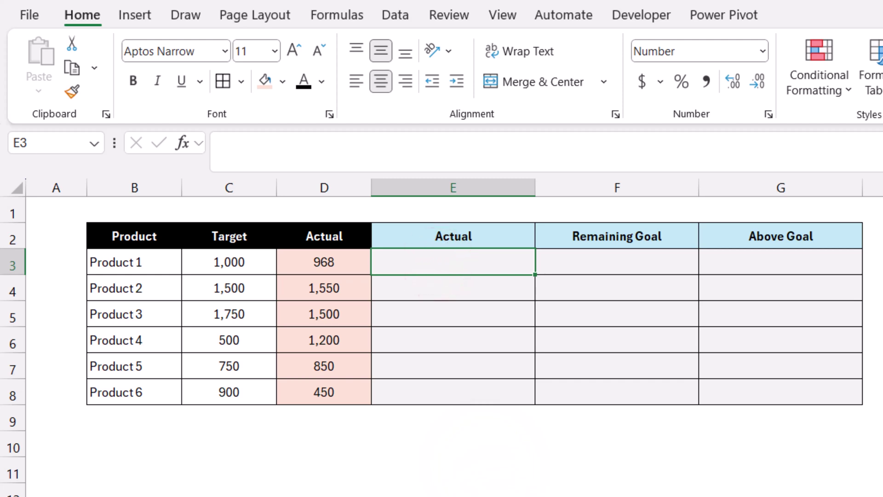
{"action": "type", "text": "=IF("}
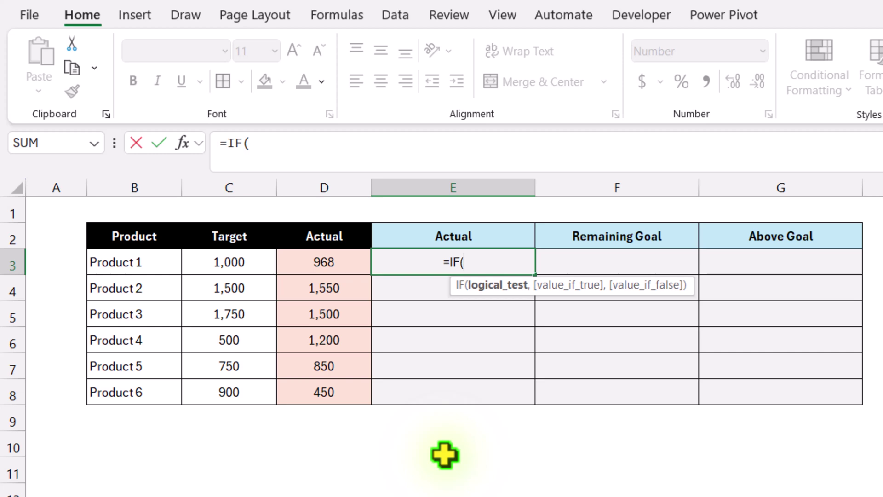
{"action": "left_click", "coordinate": [325, 263]}
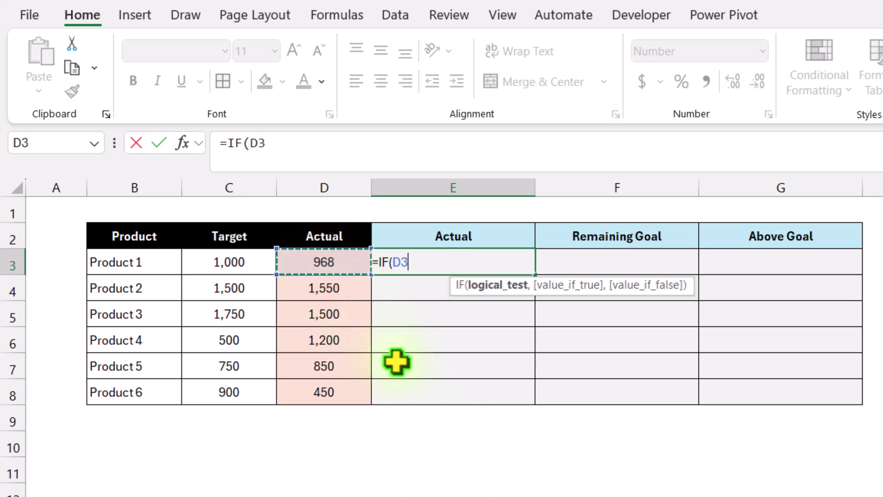
{"action": "type", "text": "<="}
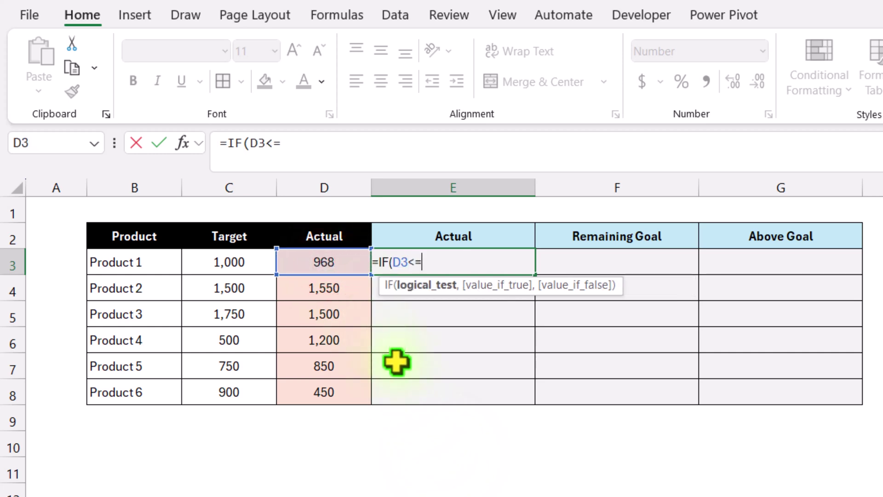
{"action": "left_click", "coordinate": [258, 266]}
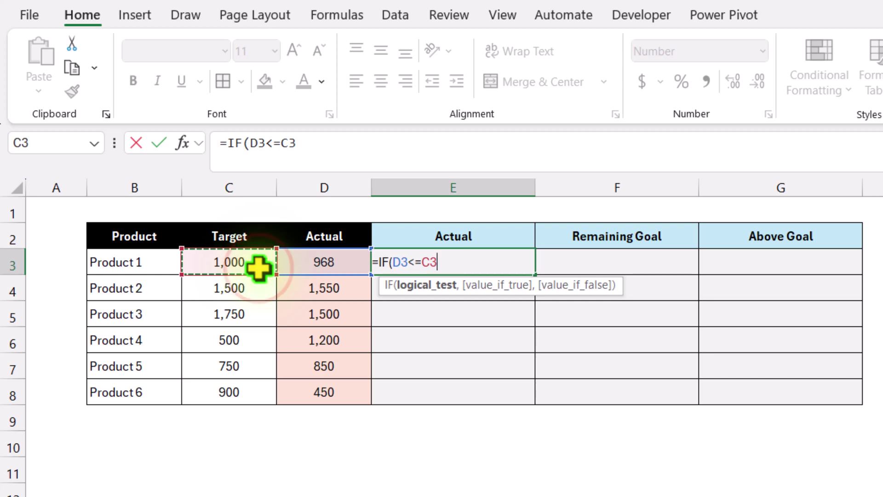
{"action": "type", "text": ","}
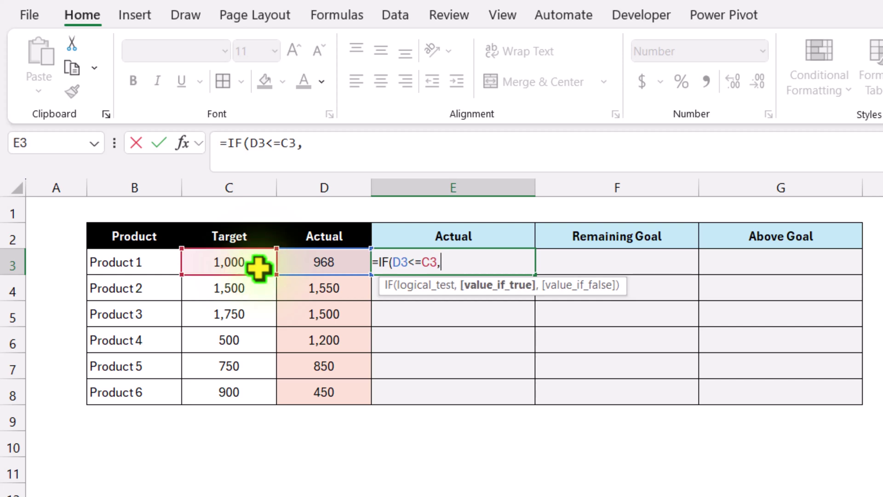
{"action": "left_click", "coordinate": [306, 265]}
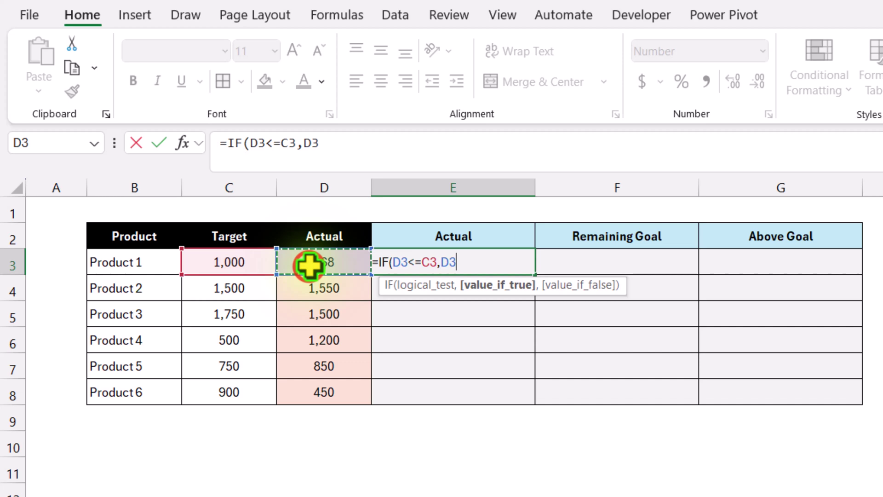
{"action": "type", "text": ","}
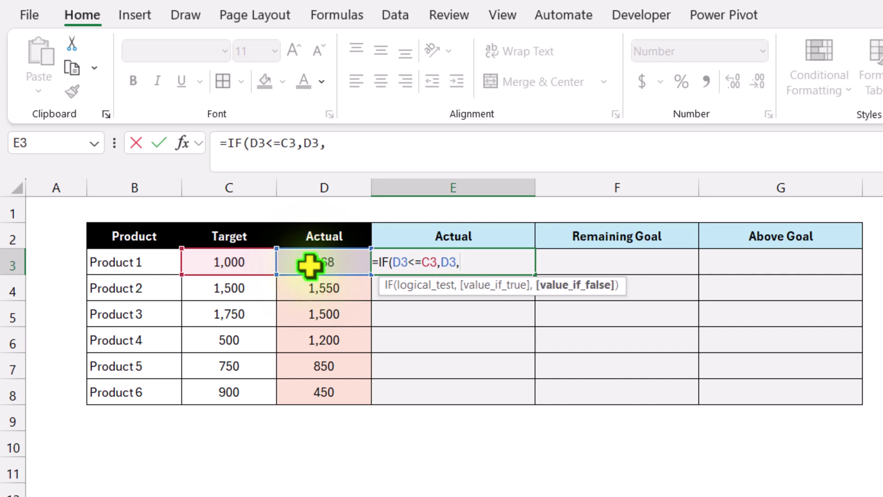
{"action": "left_click", "coordinate": [256, 261]}
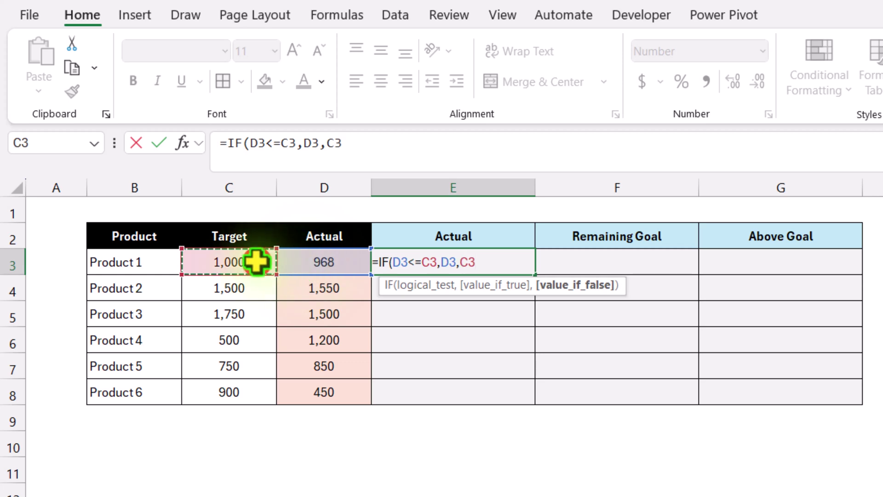
{"action": "type", "text": ")"}
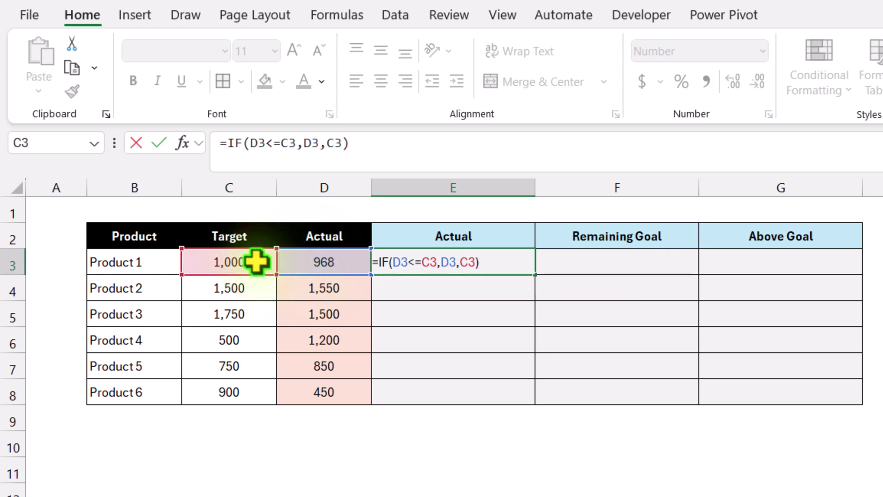
{"action": "key", "text": "ctrl+Return"}
{"action": "left_click", "coordinate": [468, 262]}
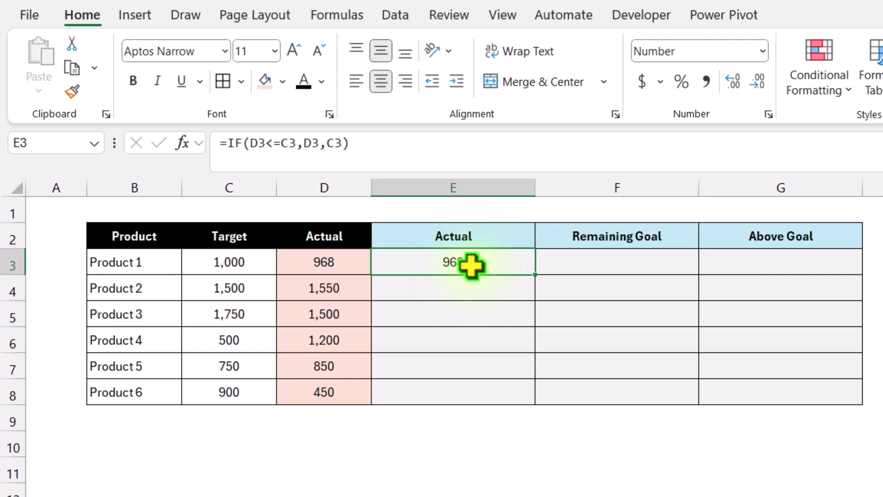
{"action": "left_click_drag", "start_coordinate": [535, 274], "coordinate": [526, 383]}
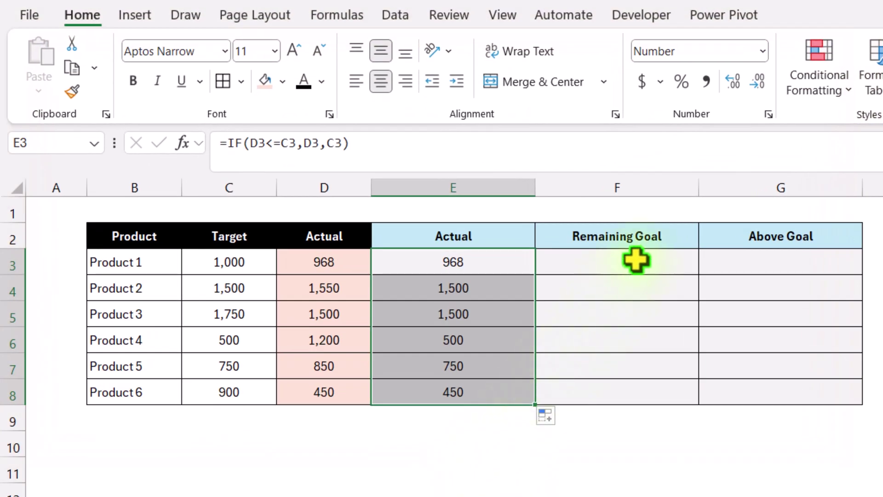
Step: Enter =IF(D3<=C3,C3-D3,"") in F3 as Product 1's remaining goal
{"action": "left_click", "coordinate": [619, 257]}
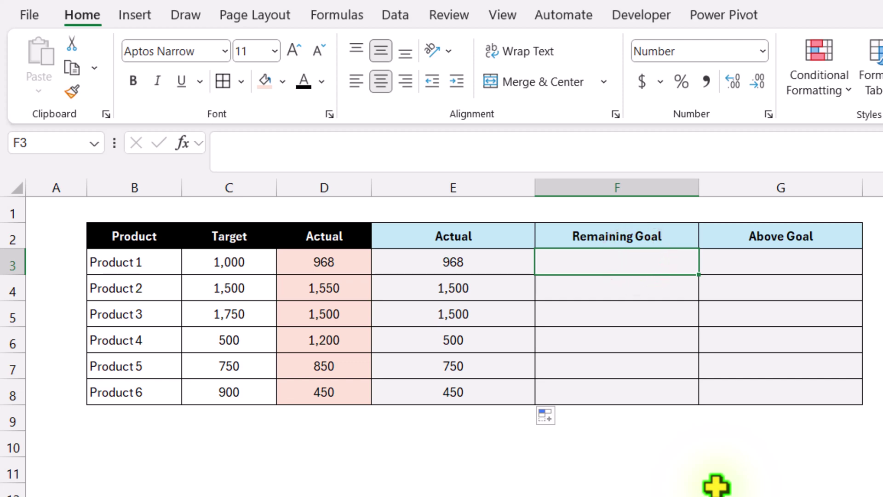
{"action": "type", "text": "=IF"}
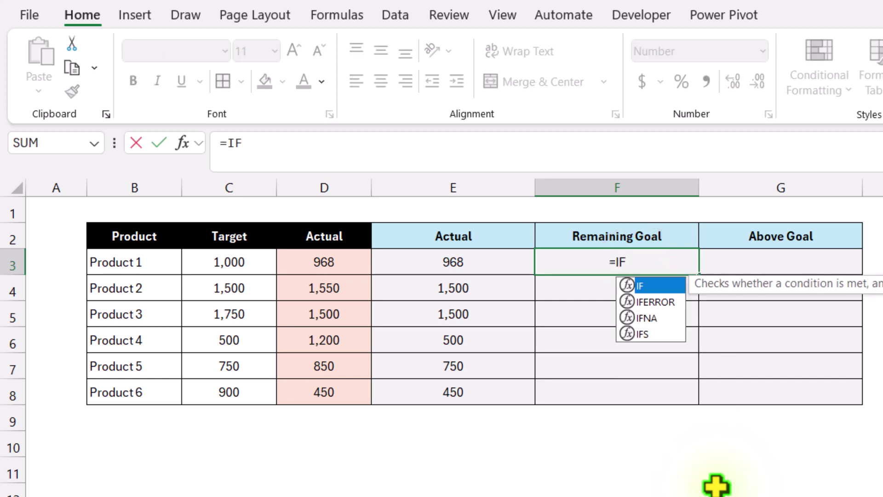
{"action": "type", "text": "("}
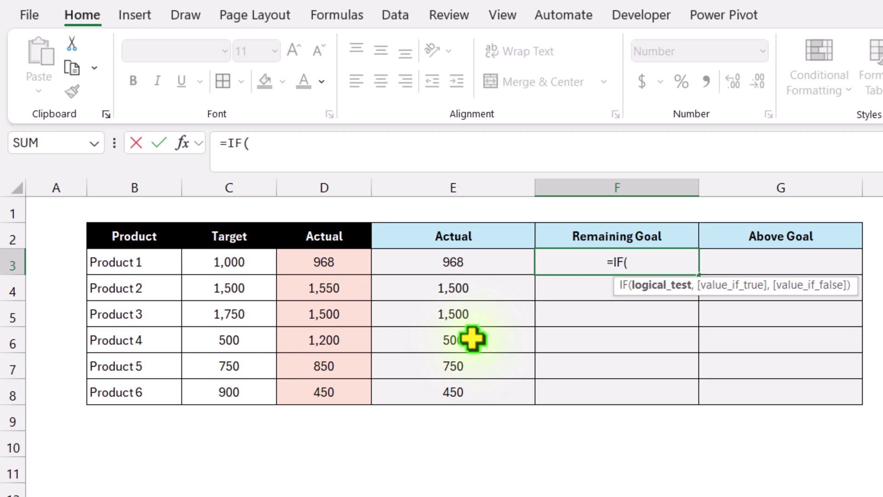
{"action": "left_click", "coordinate": [340, 258]}
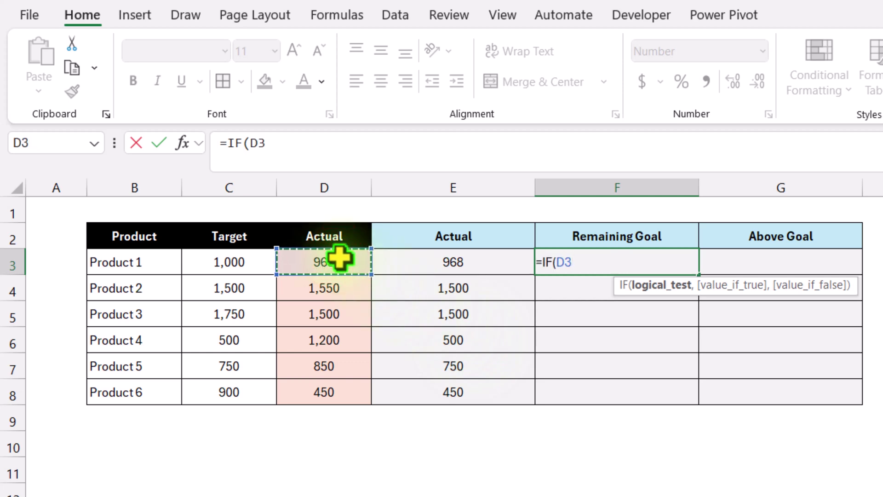
{"action": "type", "text": "<"}
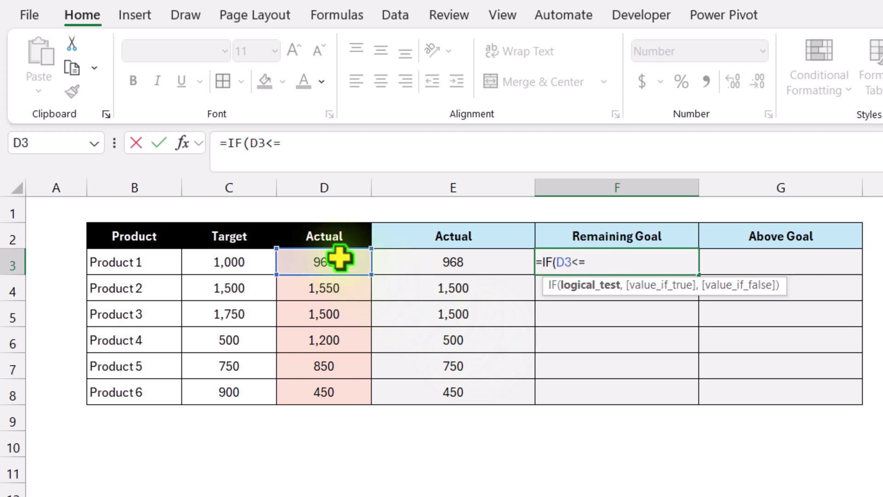
{"action": "type", "text": "="}
{"action": "left_click", "coordinate": [261, 263]}
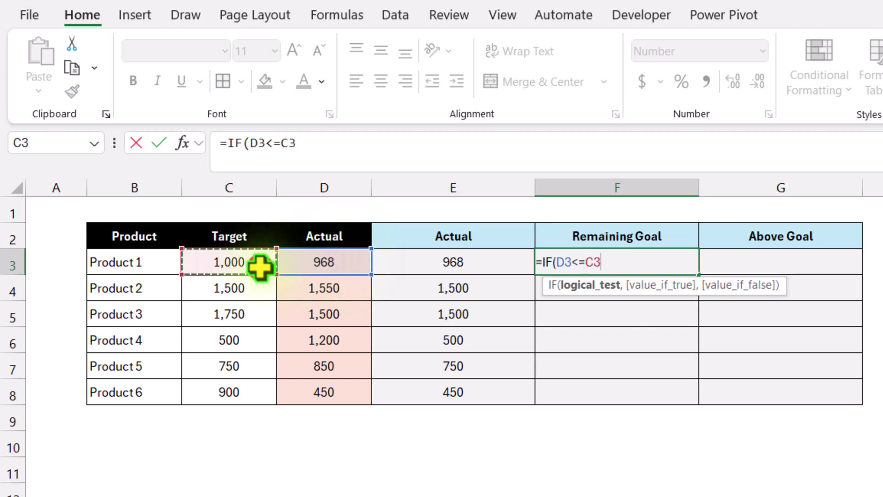
{"action": "type", "text": ","}
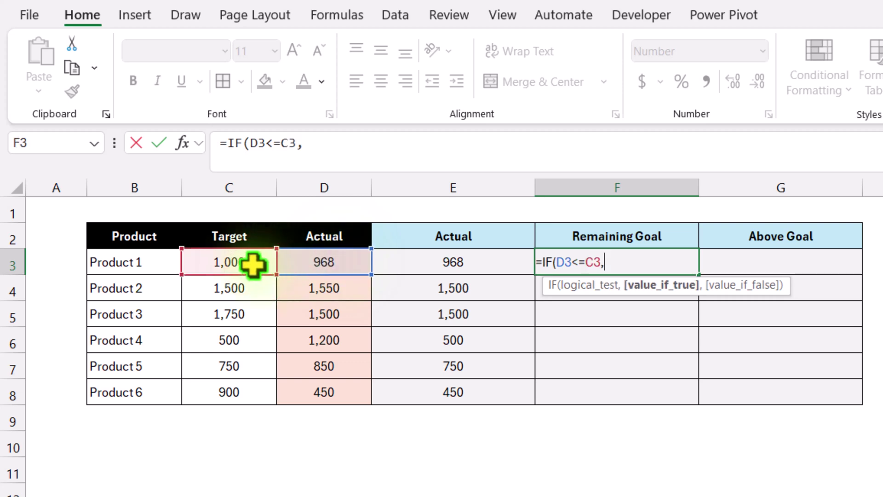
{"action": "left_click", "coordinate": [249, 263]}
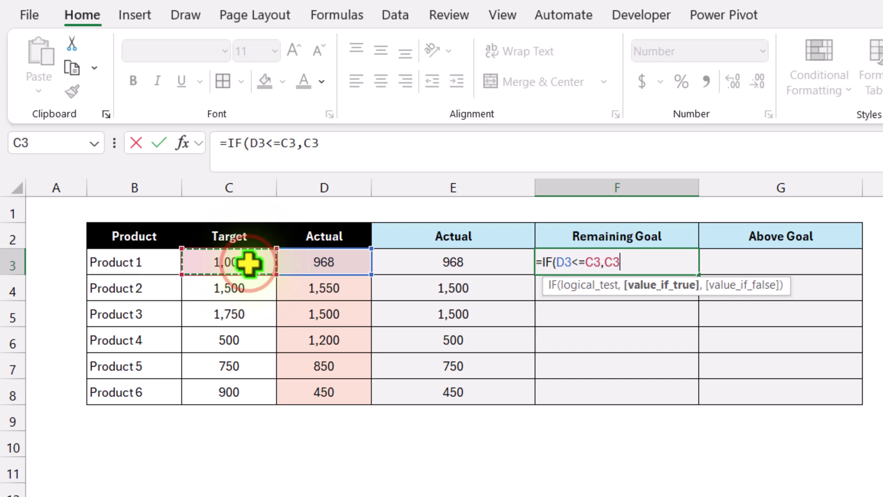
{"action": "type", "text": "-"}
{"action": "left_click", "coordinate": [316, 261]}
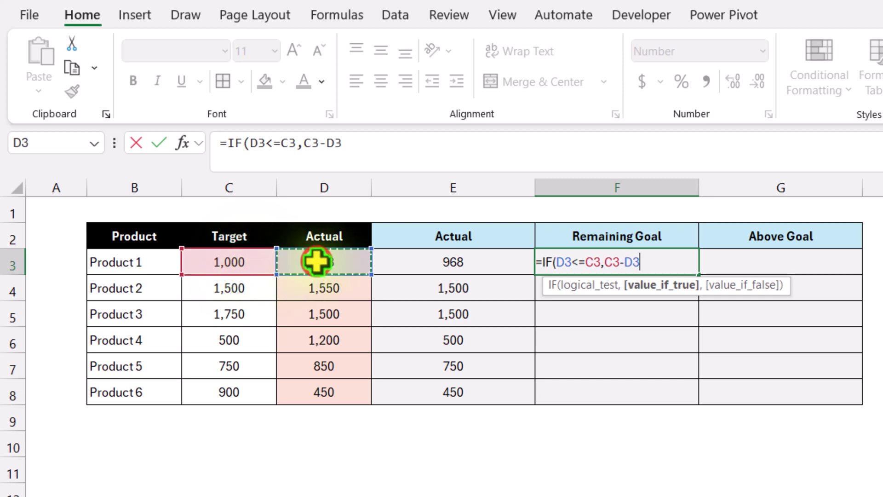
{"action": "type", "text": ","}
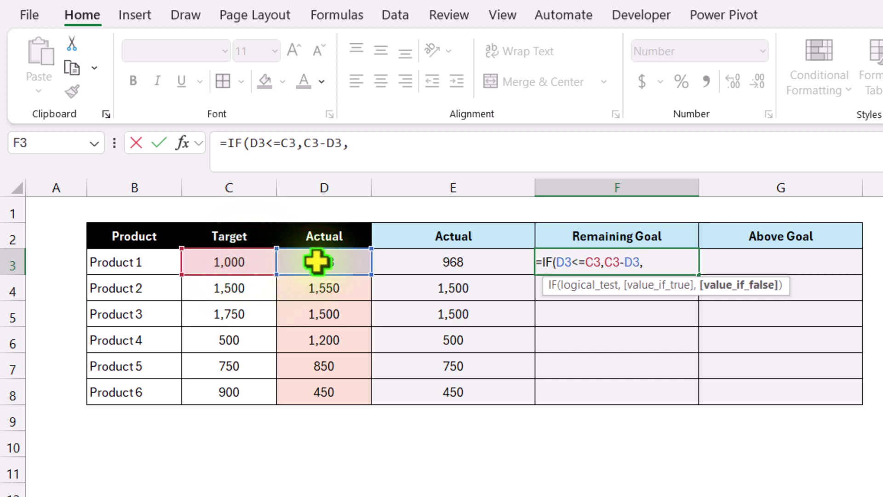
{"action": "type", "text": "\"\")"}
{"action": "key", "text": "Return"}
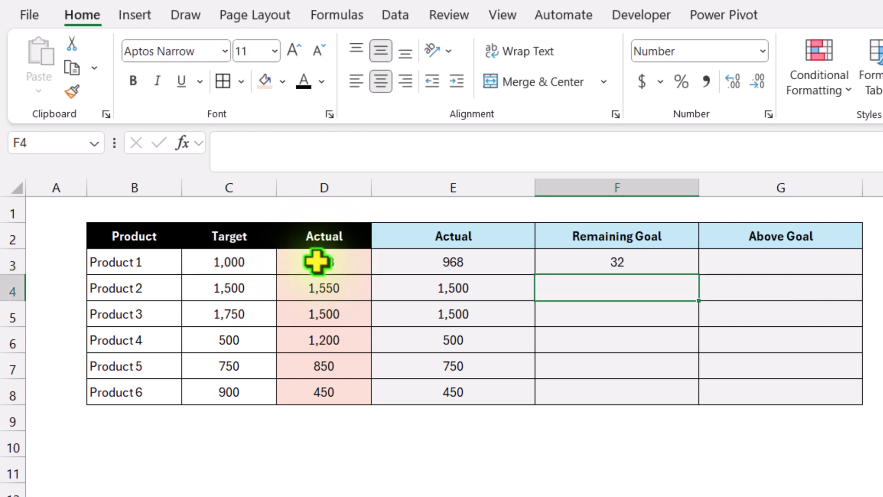
Step: Copy the remaining-goal formula down through F8 for all six products
{"action": "left_click", "coordinate": [657, 266]}
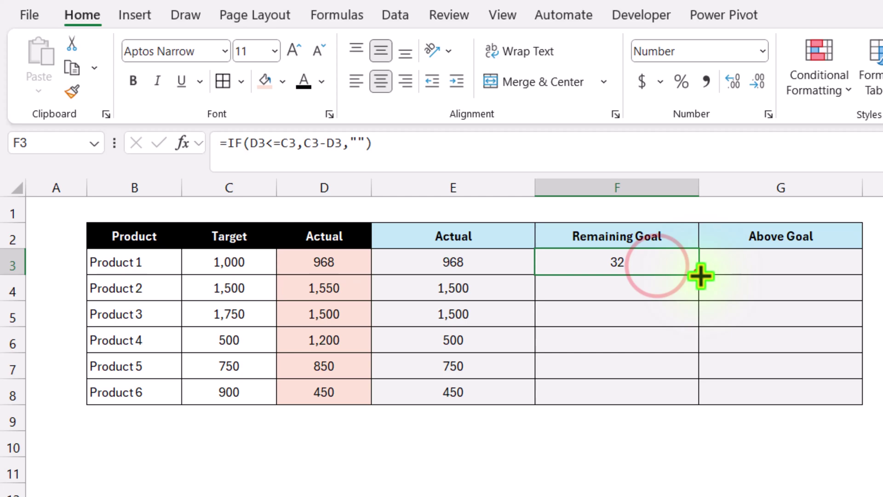
{"action": "left_click_drag", "start_coordinate": [700, 276], "coordinate": [691, 402]}
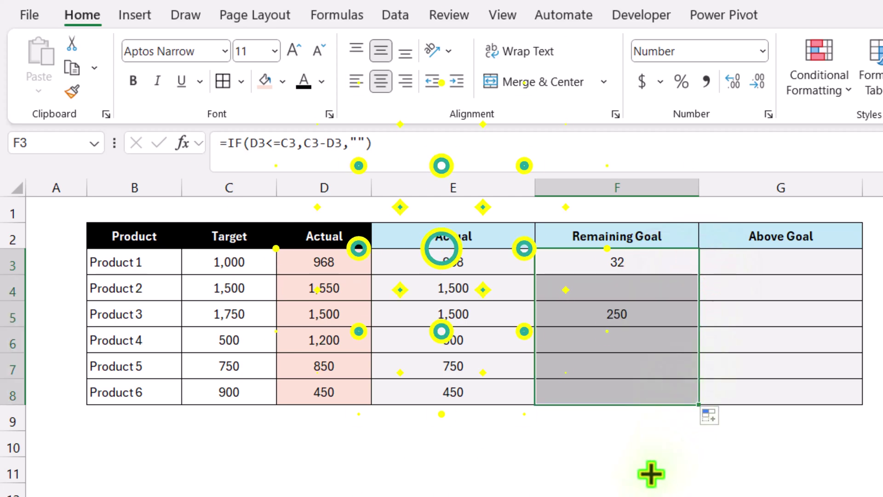
{"action": "left_click", "coordinate": [644, 443]}
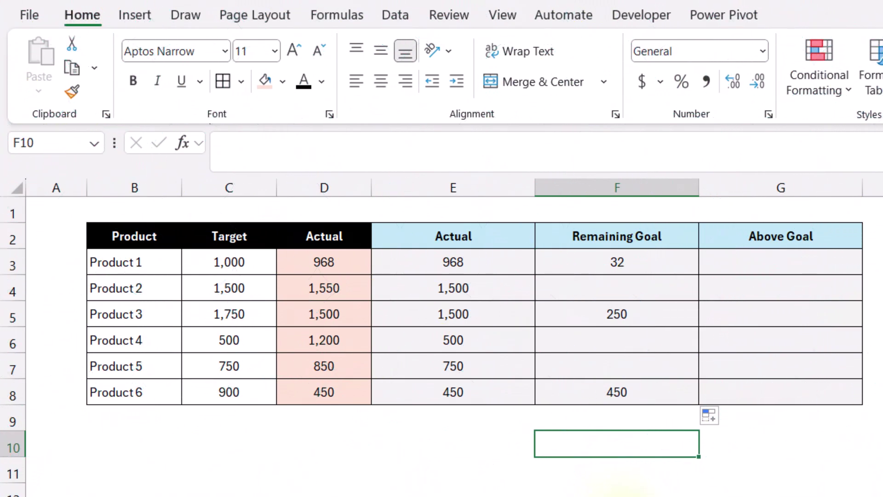
Step: Enter =IF(D3>C3,D3-C3,"") in G3 and fill it down through G8
{"action": "left_click", "coordinate": [753, 265]}
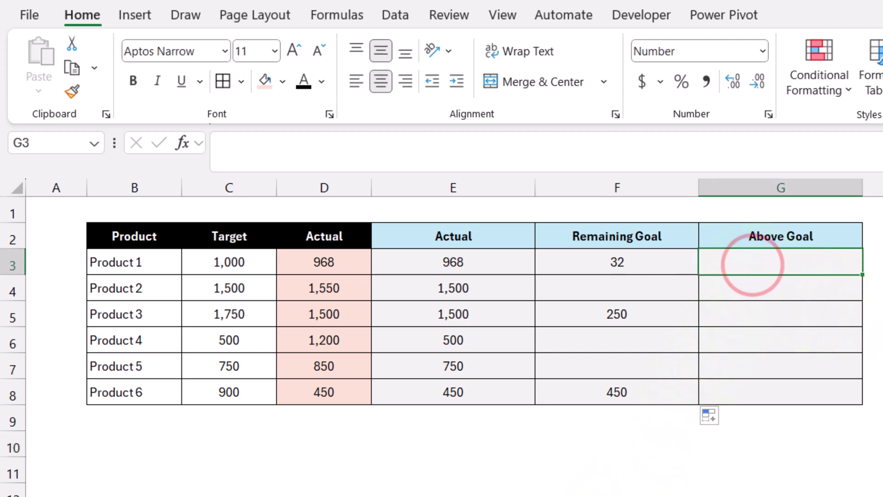
{"action": "type", "text": "=IF("}
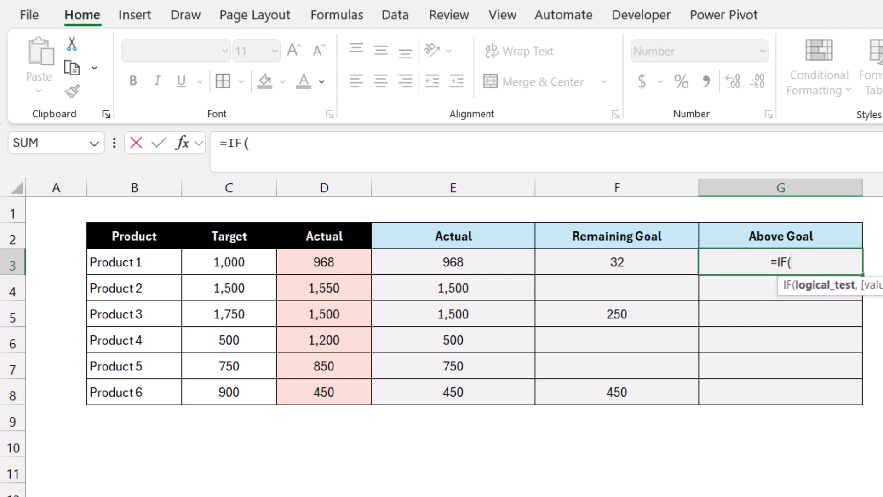
{"action": "left_click", "coordinate": [345, 264]}
{"action": "type", "text": ">"}
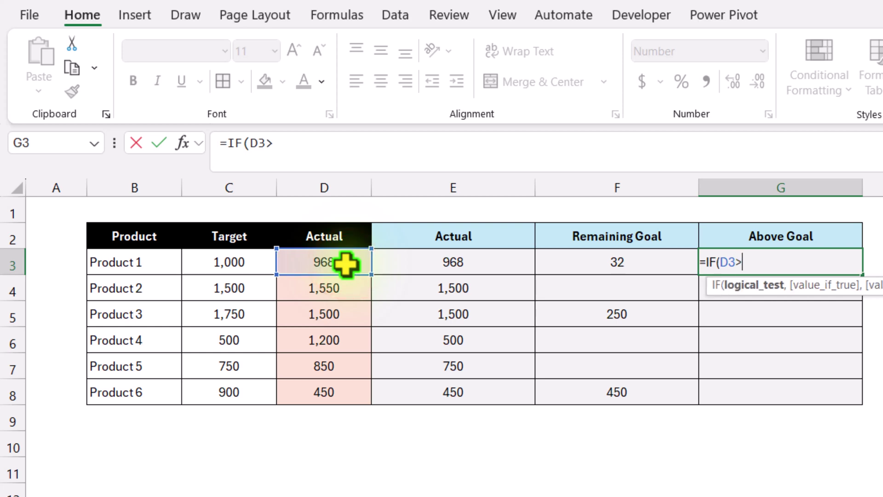
{"action": "left_click", "coordinate": [257, 263]}
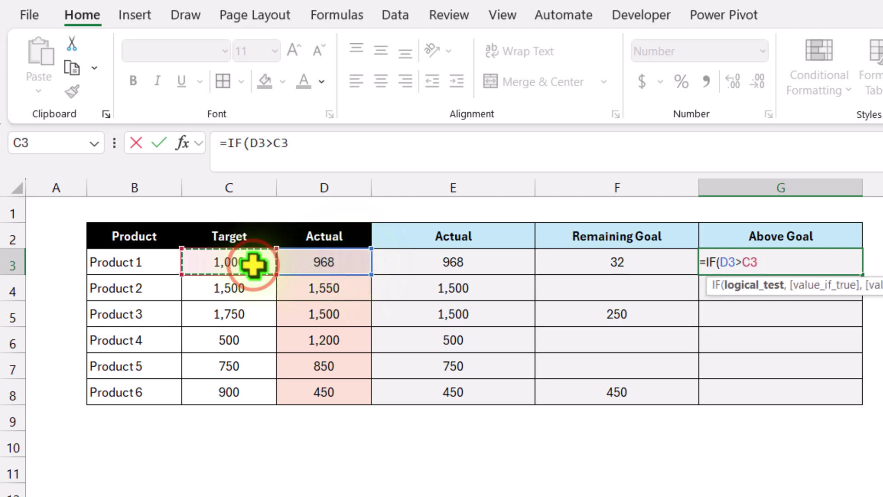
{"action": "type", "text": ","}
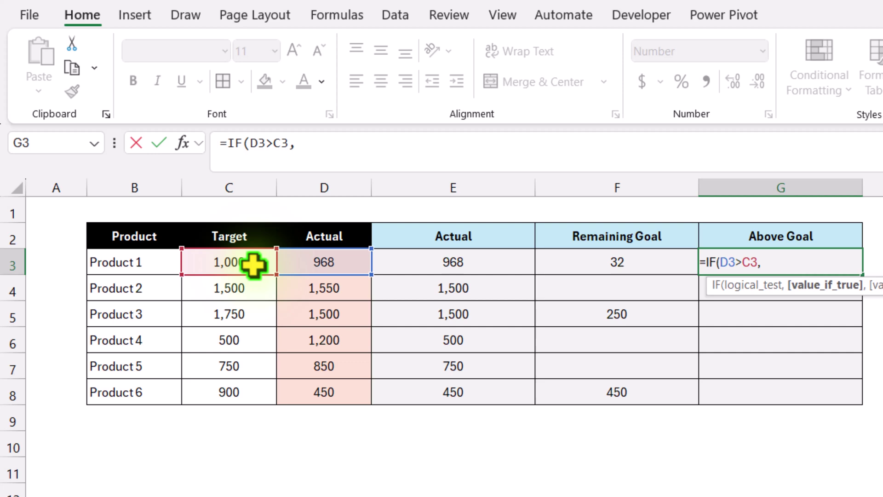
{"action": "left_click", "coordinate": [295, 260]}
{"action": "type", "text": "-"}
{"action": "left_click", "coordinate": [258, 259]}
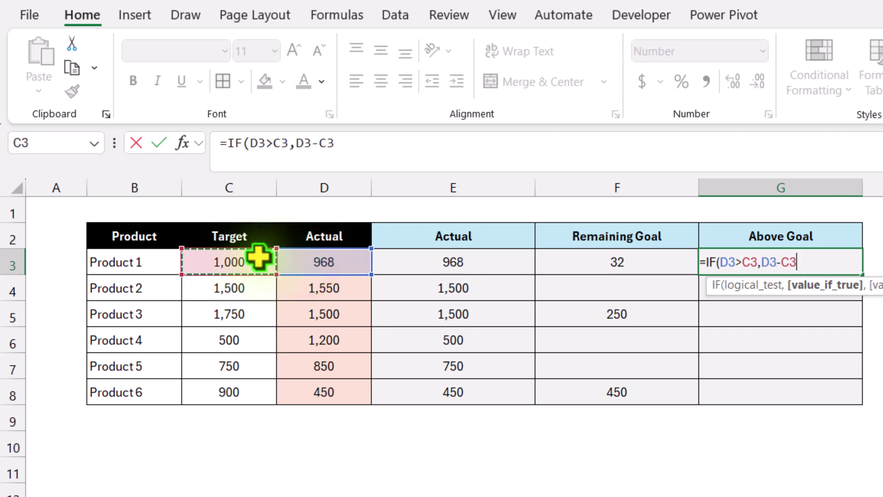
{"action": "type", "text": ","}
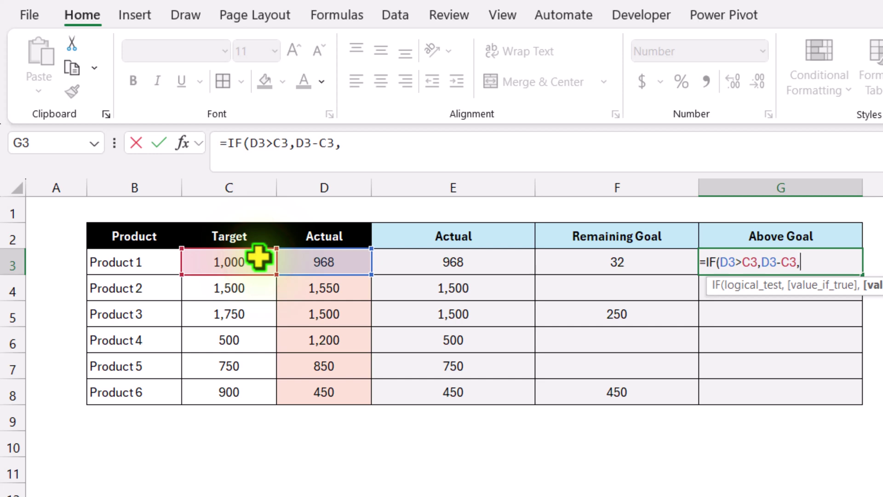
{"action": "type", "text": "\"\")"}
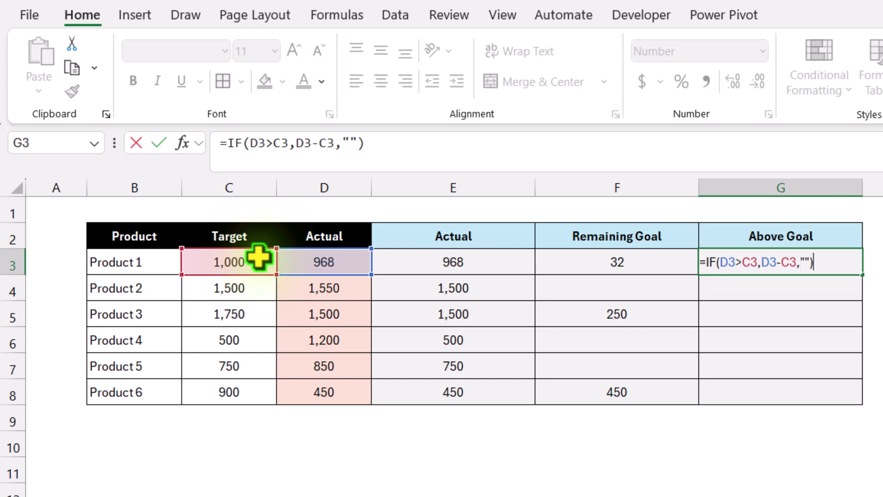
{"action": "key", "text": "Return"}
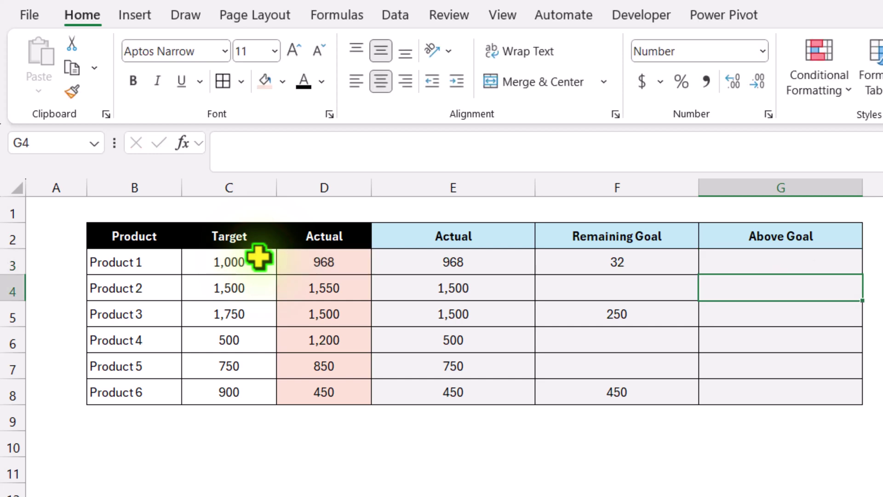
{"action": "left_click", "coordinate": [849, 264]}
{"action": "left_click_drag", "start_coordinate": [867, 285], "coordinate": [848, 398]}
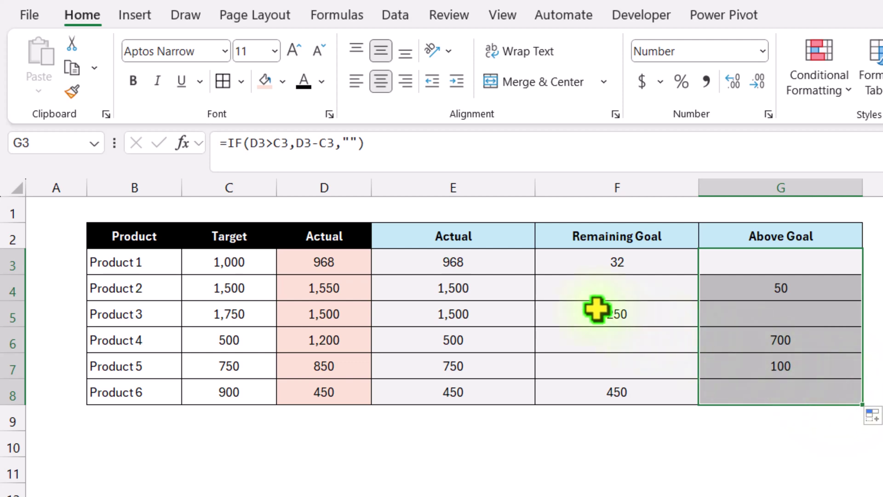
Step: Select product names B2:B8 plus helper columns E2:G8 and choose the Stacked Bar chart type
{"action": "left_click_drag", "start_coordinate": [143, 236], "coordinate": [142, 389]}
{"action": "left_click_drag", "start_coordinate": [434, 235], "coordinate": [731, 390]}
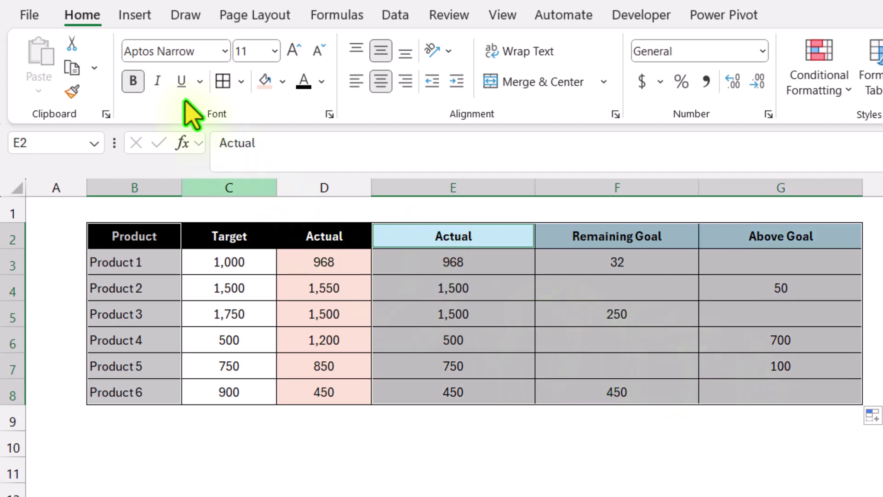
{"action": "left_click", "coordinate": [137, 14]}
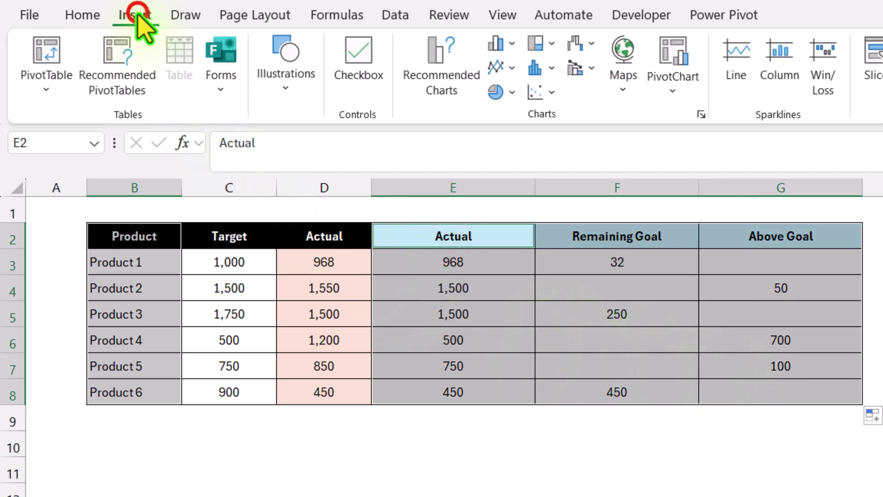
{"action": "left_click", "coordinate": [439, 95]}
{"action": "left_click", "coordinate": [482, 97]}
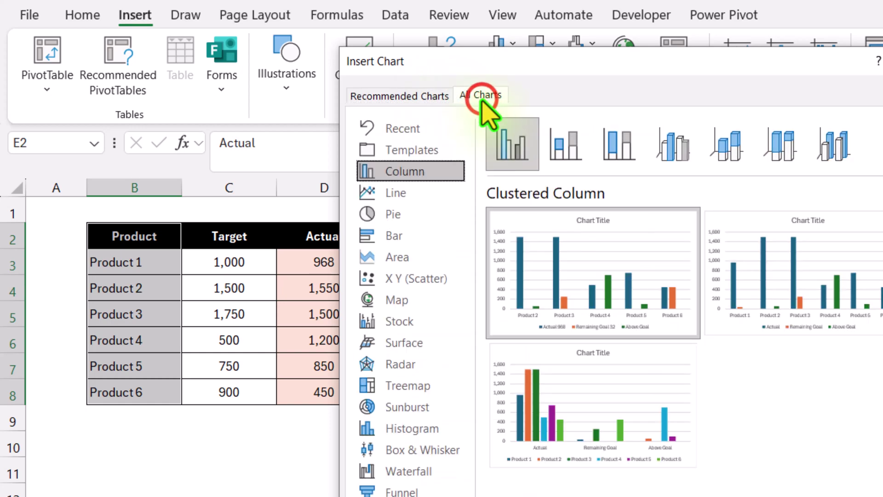
{"action": "left_click", "coordinate": [437, 234]}
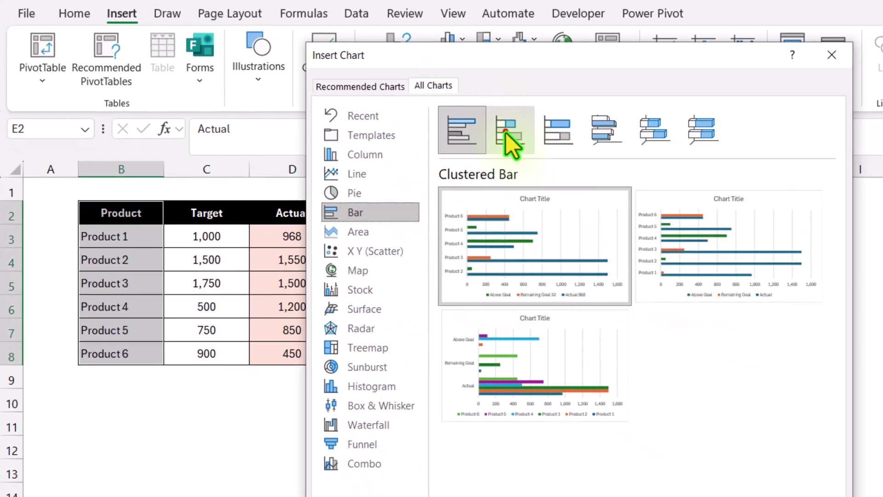
{"action": "left_click", "coordinate": [559, 146]}
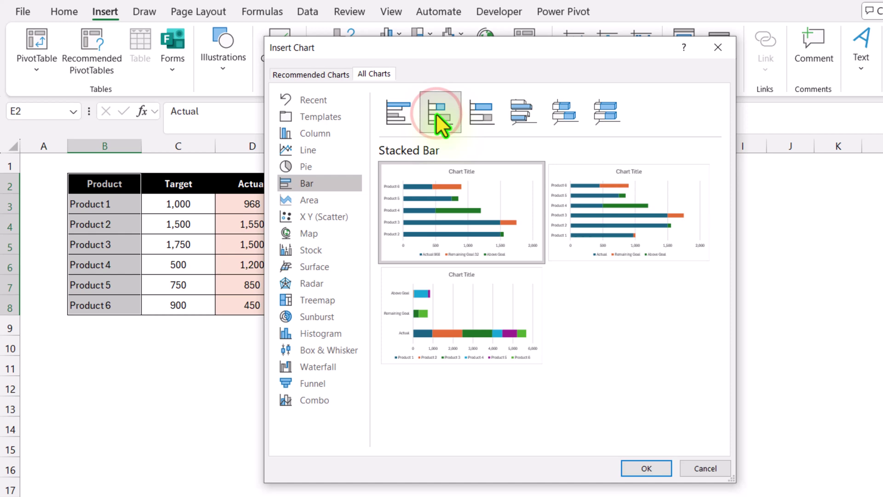
{"action": "mouse_move", "coordinate": [670, 230]}
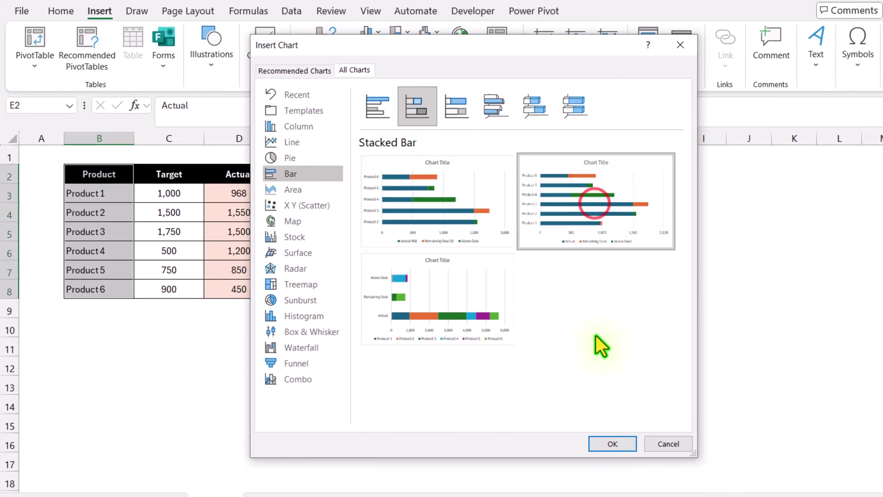
Step: Insert the stacked bar chart, move it beside the table at column E and enlarge it
{"action": "left_click", "coordinate": [621, 447]}
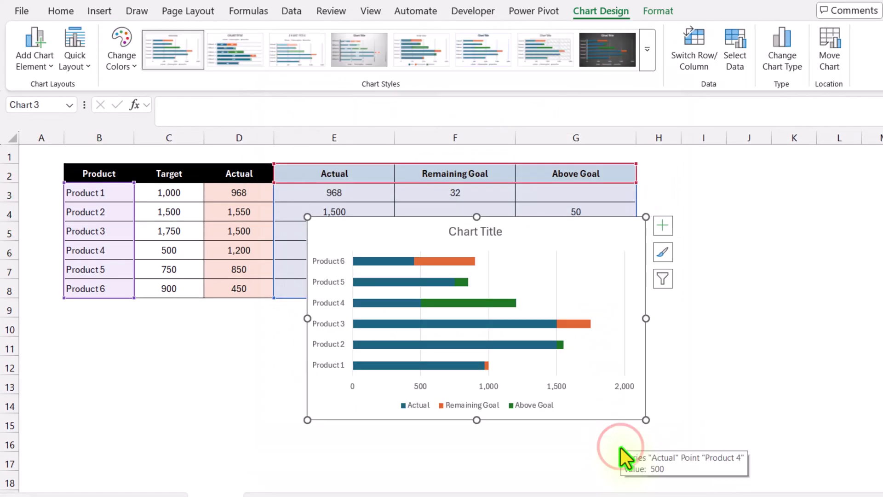
{"action": "left_click_drag", "start_coordinate": [354, 220], "coordinate": [317, 170]}
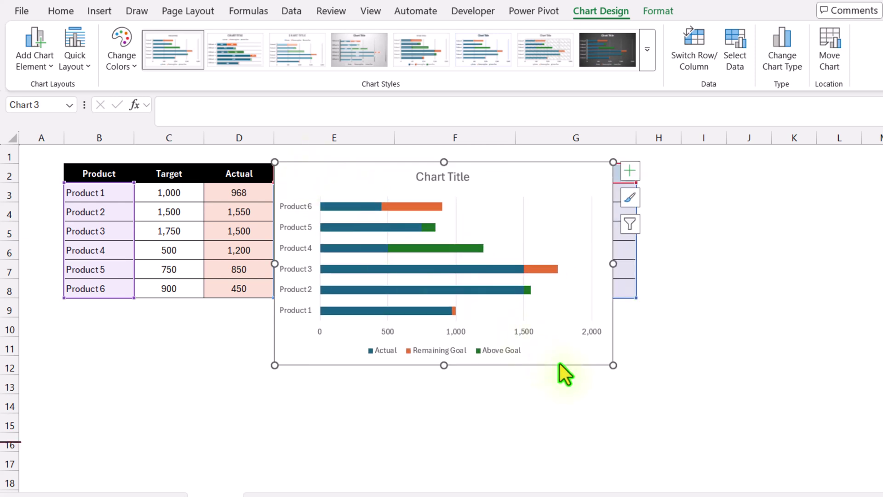
{"action": "left_click_drag", "start_coordinate": [614, 365], "coordinate": [713, 430]}
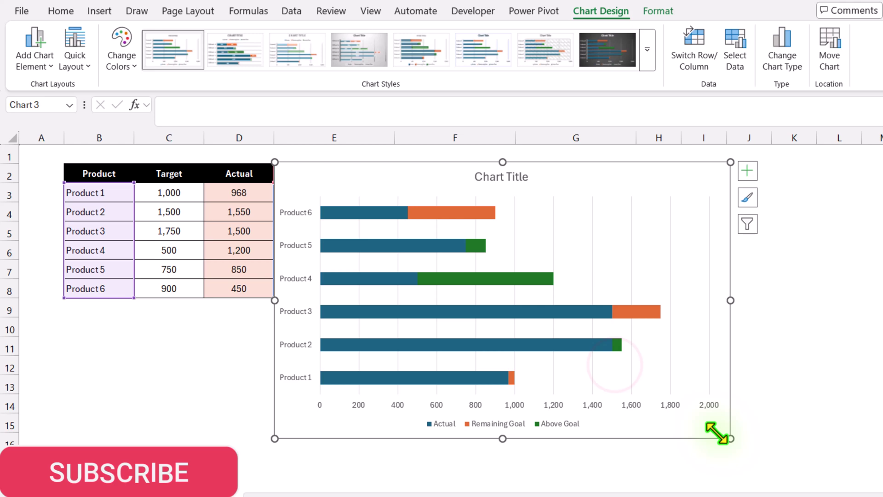
Step: Set the Actual series gap width to 10% for thicker bars
{"action": "left_click", "coordinate": [462, 333]}
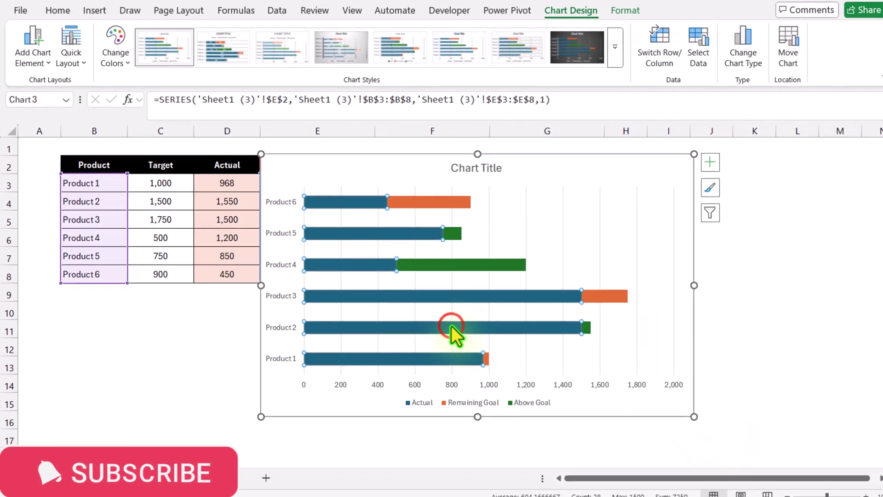
{"action": "right_click", "coordinate": [465, 333]}
{"action": "left_click", "coordinate": [523, 479]}
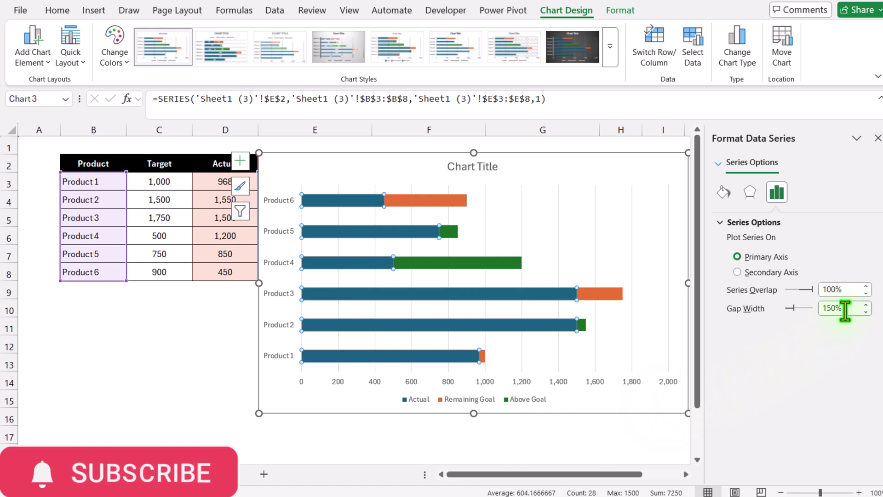
{"action": "left_click_drag", "start_coordinate": [848, 308], "coordinate": [824, 308]}
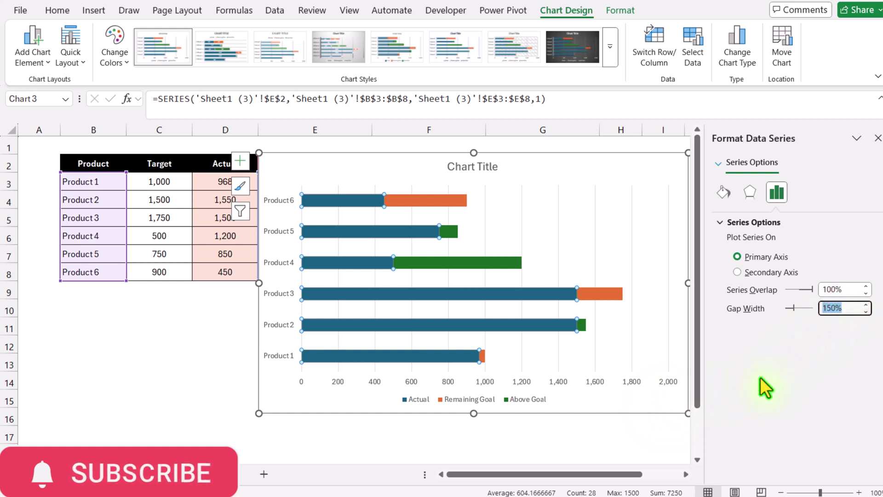
{"action": "type", "text": "1"}
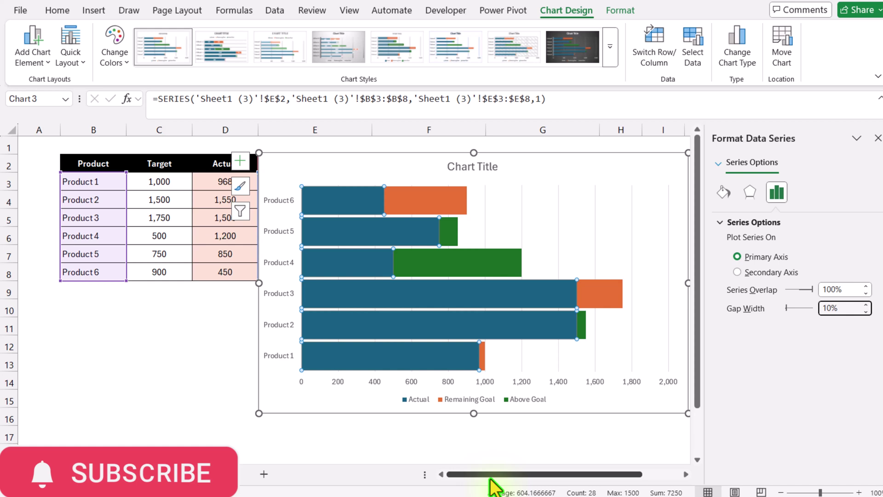
Step: Reverse the category axis order so Product 1 appears at the top
{"action": "left_click", "coordinate": [279, 357]}
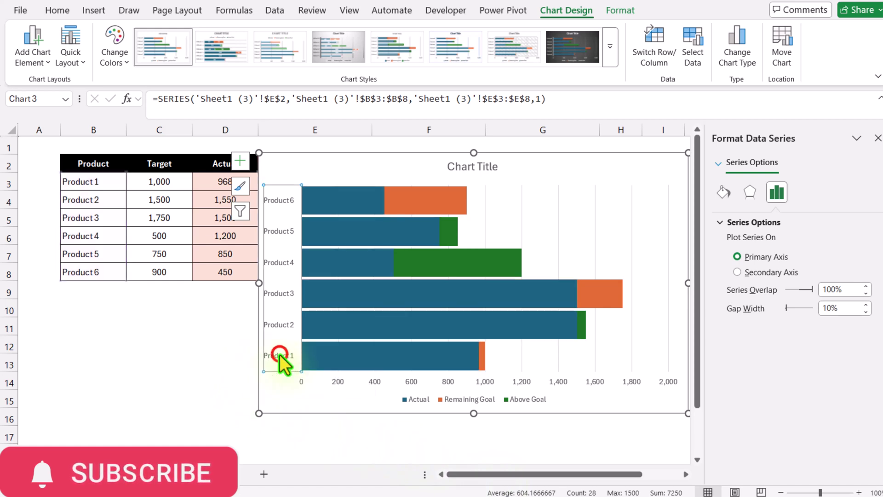
{"action": "right_click", "coordinate": [279, 357]}
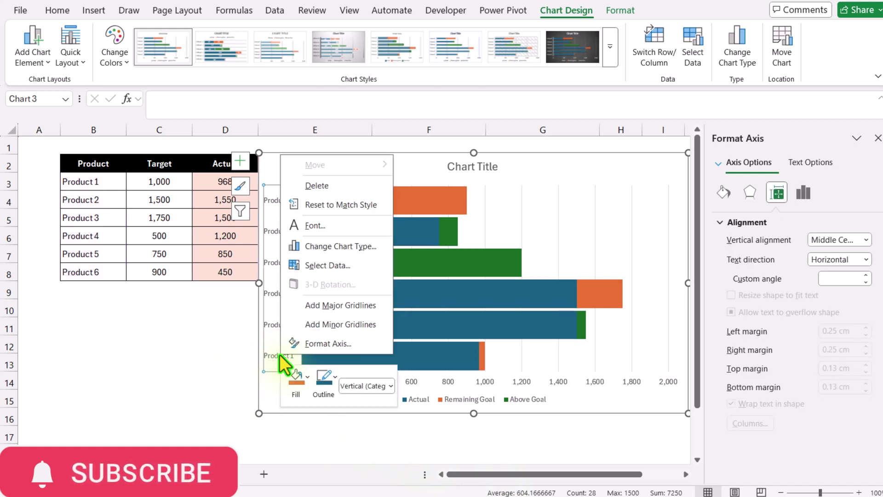
{"action": "left_click", "coordinate": [320, 344]}
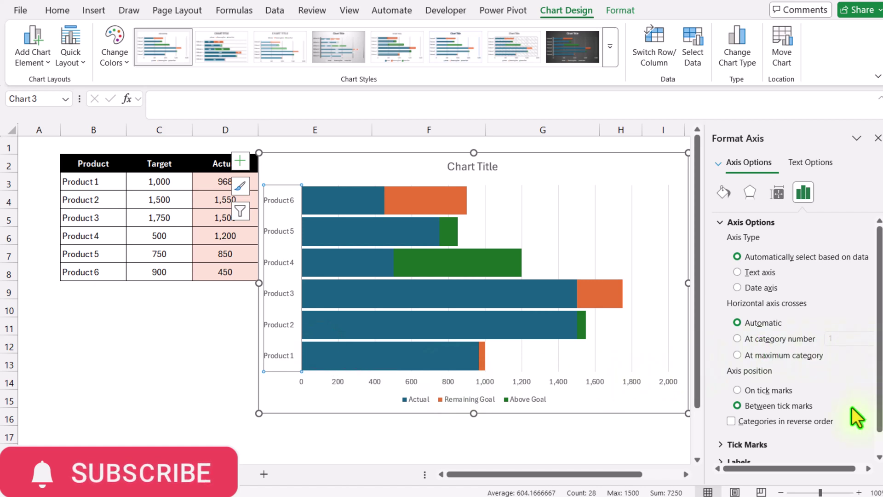
{"action": "left_click", "coordinate": [732, 421]}
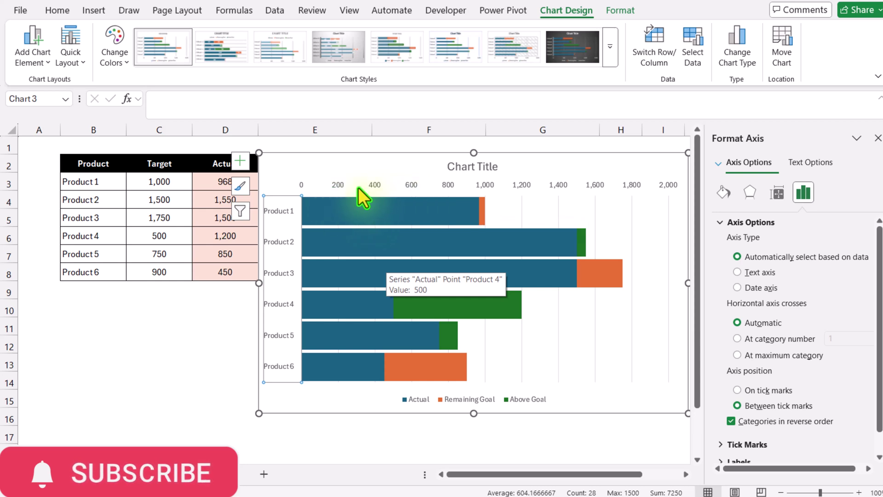
Step: Delete the horizontal value axis and the vertical gridlines
{"action": "left_click", "coordinate": [334, 185]}
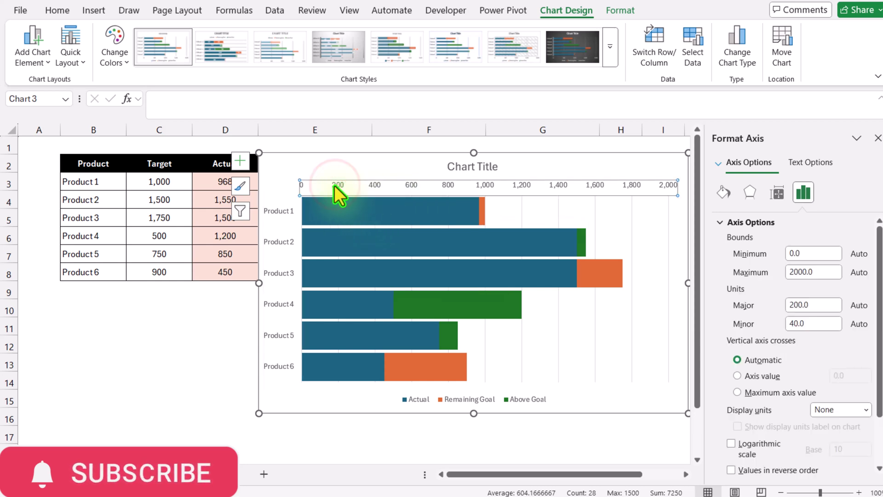
{"action": "key", "text": "Delete"}
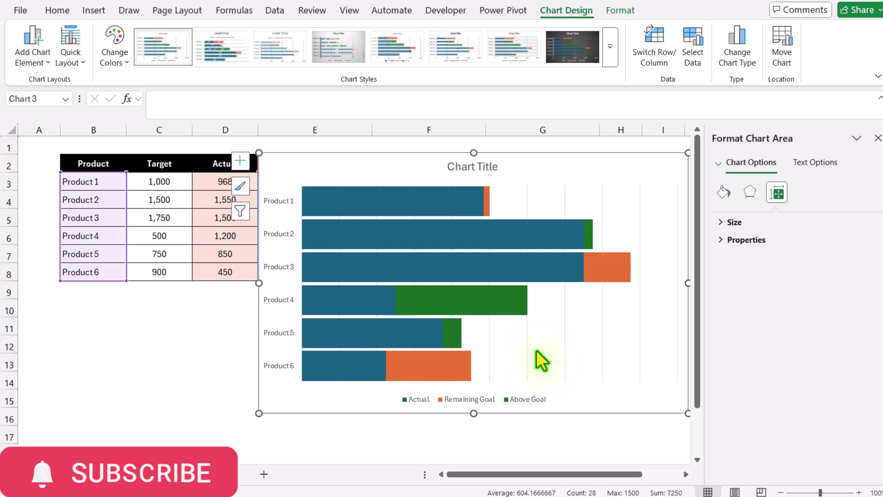
{"action": "left_click", "coordinate": [527, 347]}
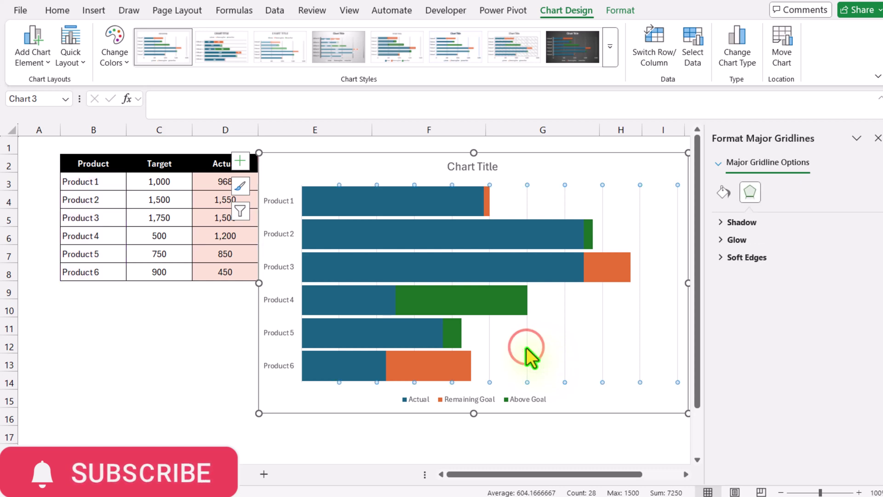
{"action": "key", "text": "Delete"}
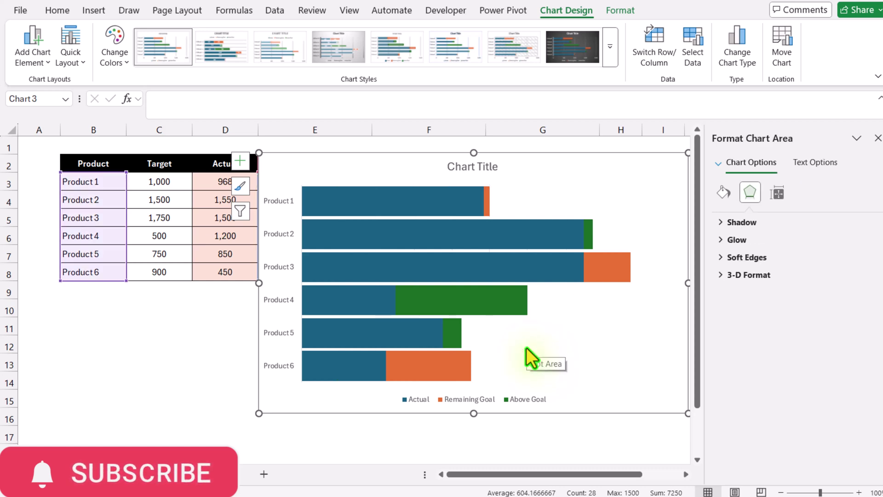
Step: Fill the Actual series bars light blue
{"action": "left_click", "coordinate": [620, 11]}
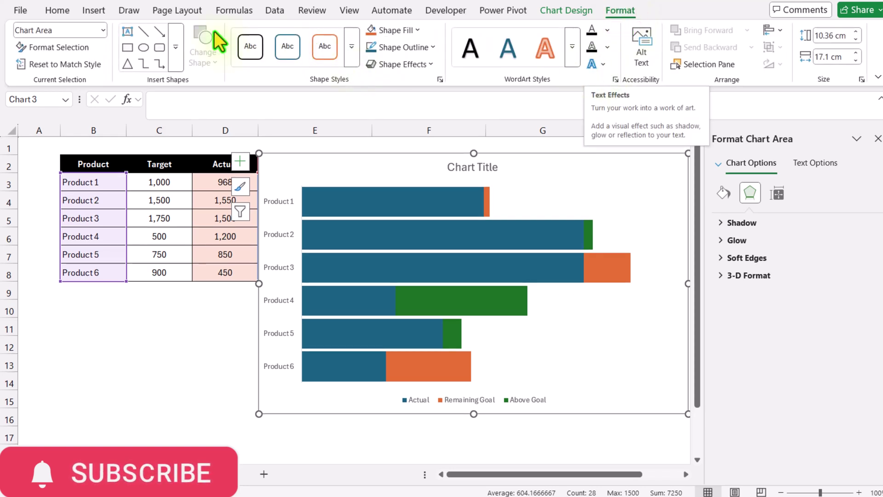
{"action": "left_click", "coordinate": [103, 30]}
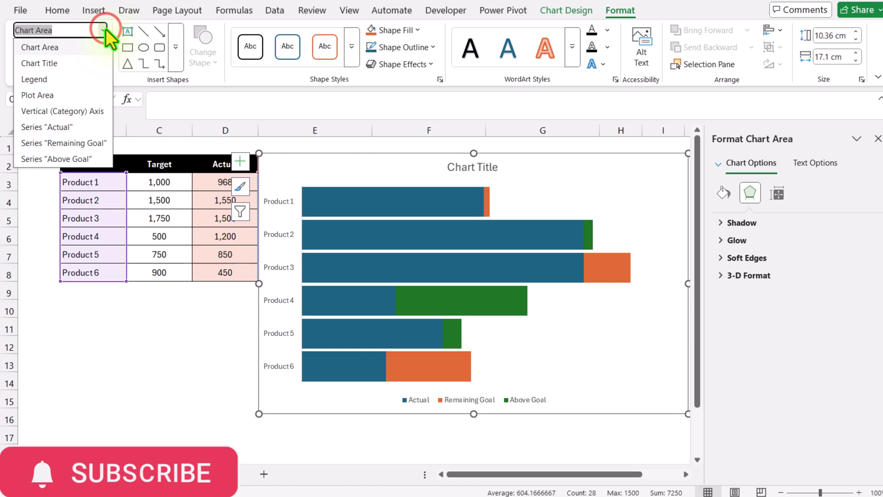
{"action": "left_click", "coordinate": [69, 127]}
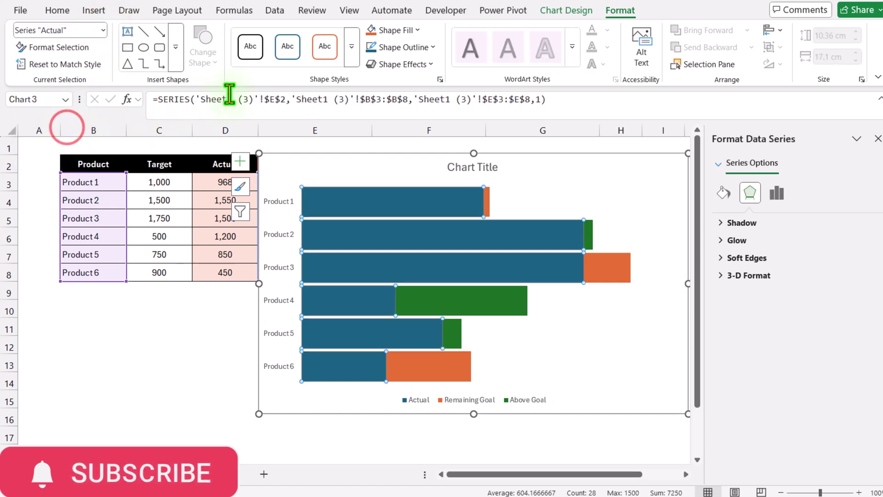
{"action": "left_click", "coordinate": [408, 36]}
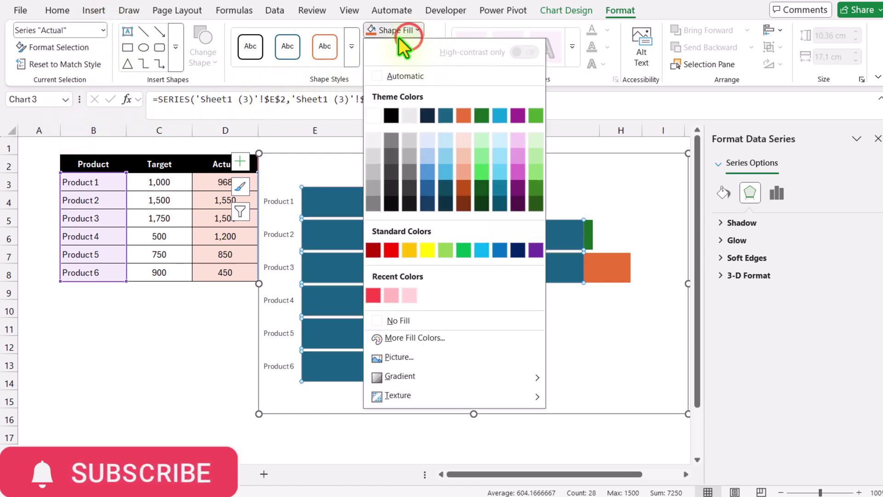
{"action": "left_click", "coordinate": [497, 116]}
Step: Fill the Remaining Goal series bars red
{"action": "left_click", "coordinate": [103, 31]}
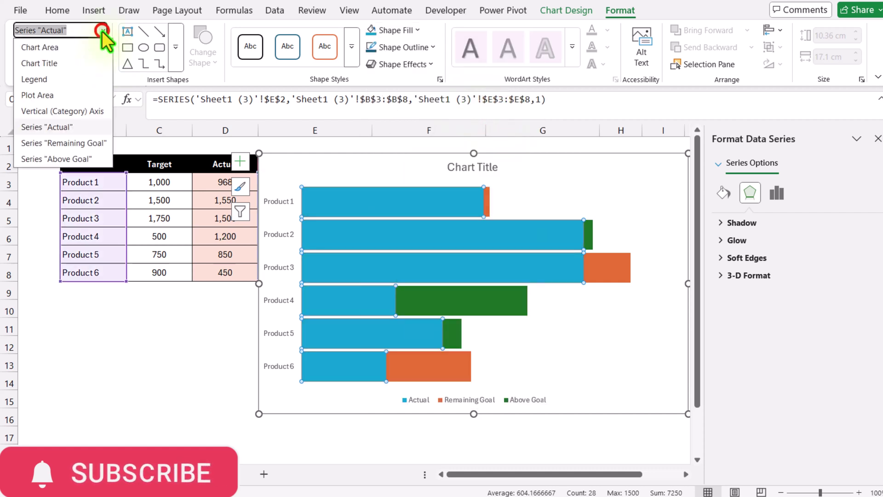
{"action": "left_click", "coordinate": [85, 143]}
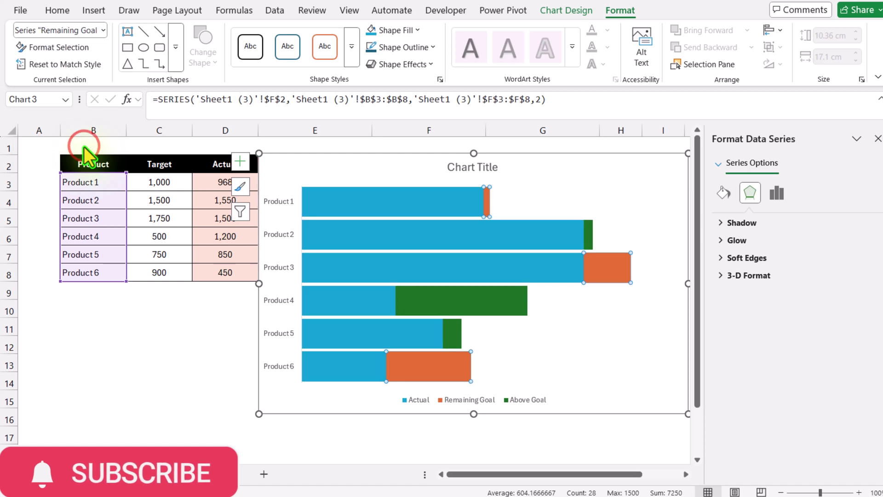
{"action": "left_click", "coordinate": [416, 30]}
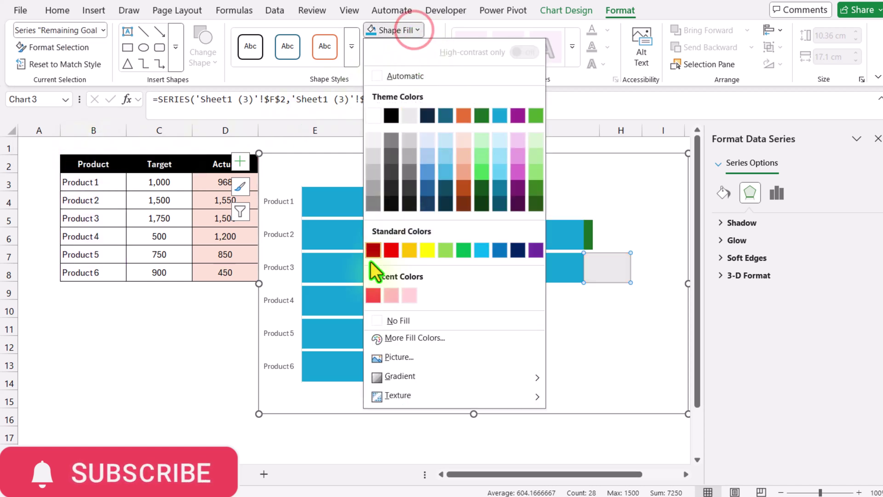
{"action": "left_click", "coordinate": [376, 293]}
Step: Fill the Above Goal series bars light green
{"action": "left_click", "coordinate": [103, 29]}
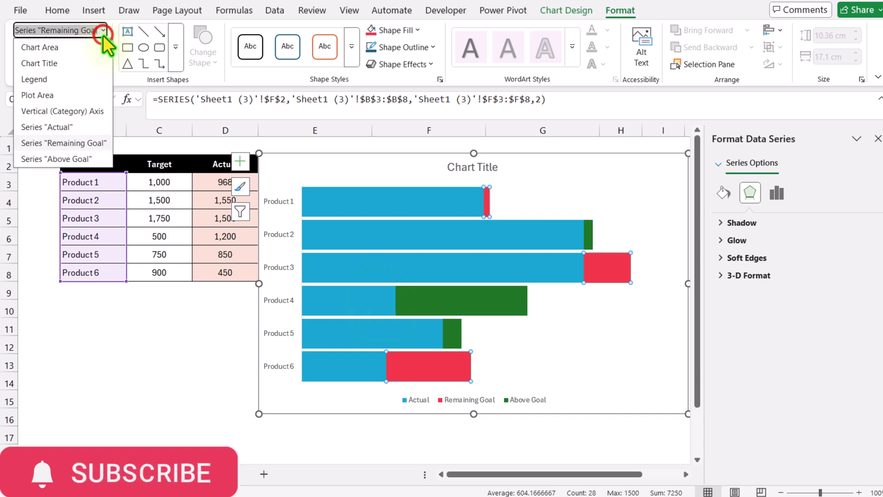
{"action": "left_click", "coordinate": [69, 159]}
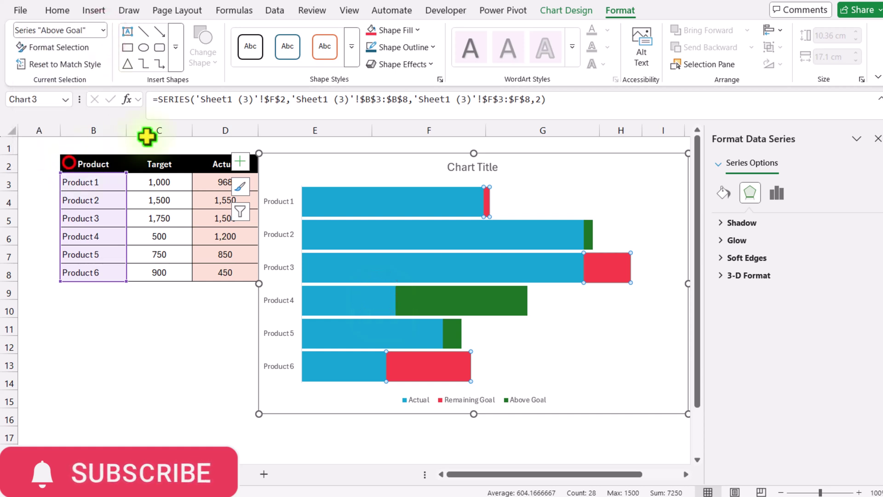
{"action": "left_click", "coordinate": [411, 33]}
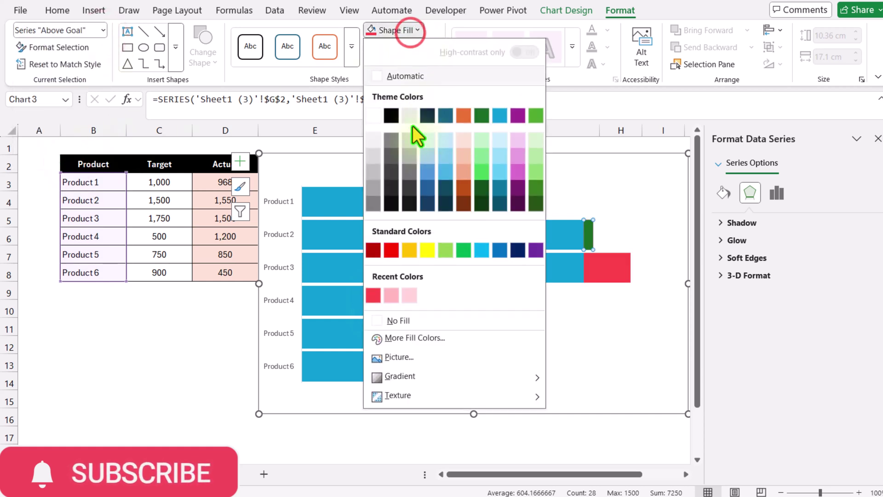
{"action": "left_click", "coordinate": [485, 172]}
{"action": "left_click", "coordinate": [219, 315]}
Step: Change Product 1's actual in D3 to 1,500
{"action": "left_click", "coordinate": [220, 315]}
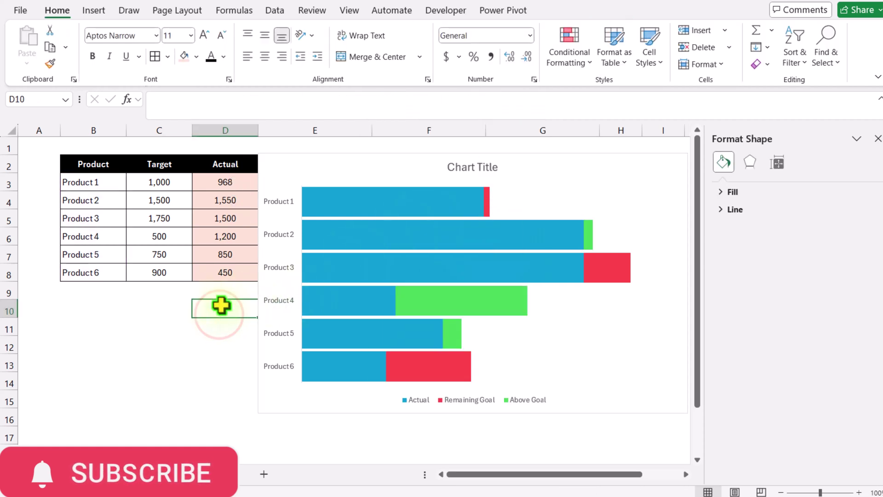
{"action": "left_click", "coordinate": [229, 184]}
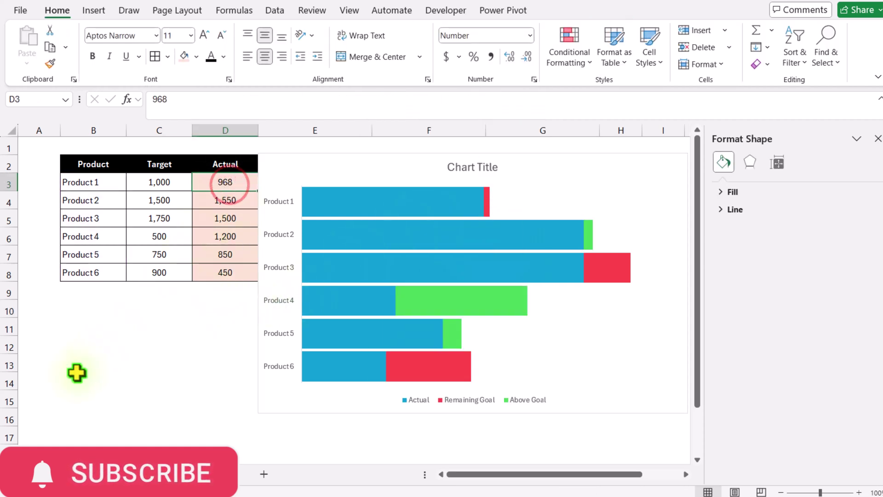
{"action": "type", "text": "1500"}
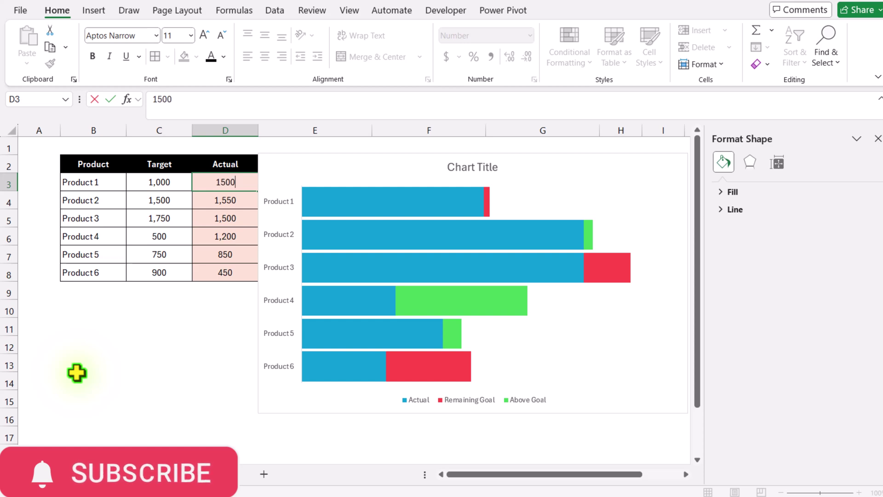
{"action": "key", "text": "Return"}
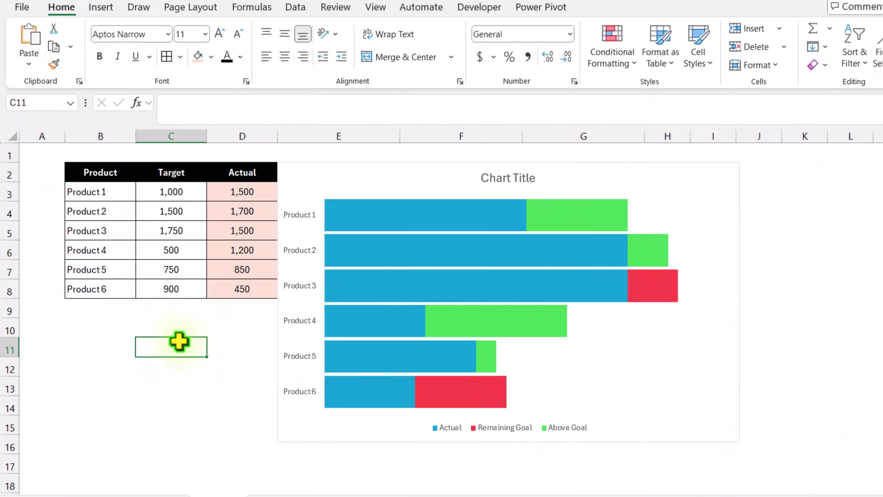
Step: Turn on data labels for the bars and move the chart below the table
{"action": "left_click", "coordinate": [305, 178]}
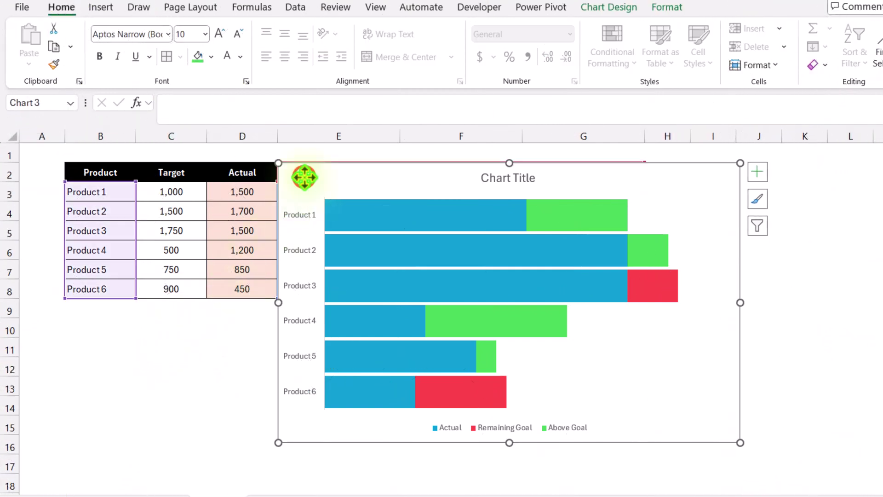
{"action": "left_click", "coordinate": [759, 168]}
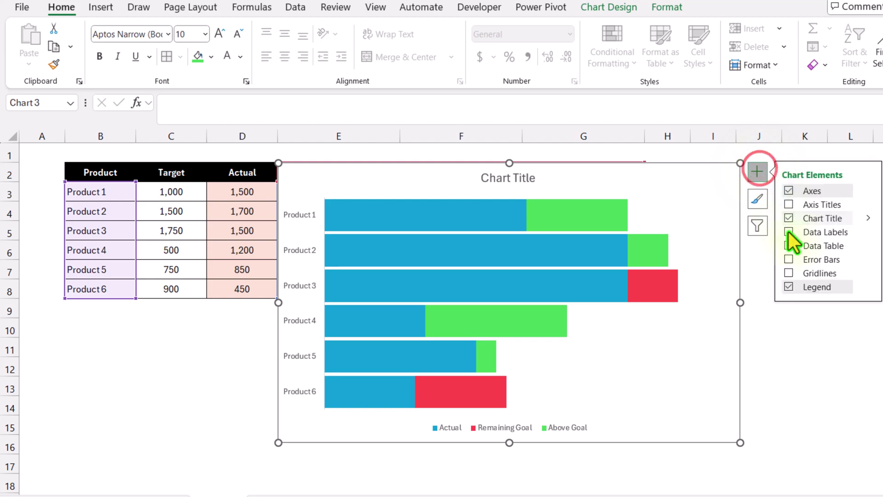
{"action": "left_click", "coordinate": [789, 231]}
{"action": "left_click", "coordinate": [758, 173]}
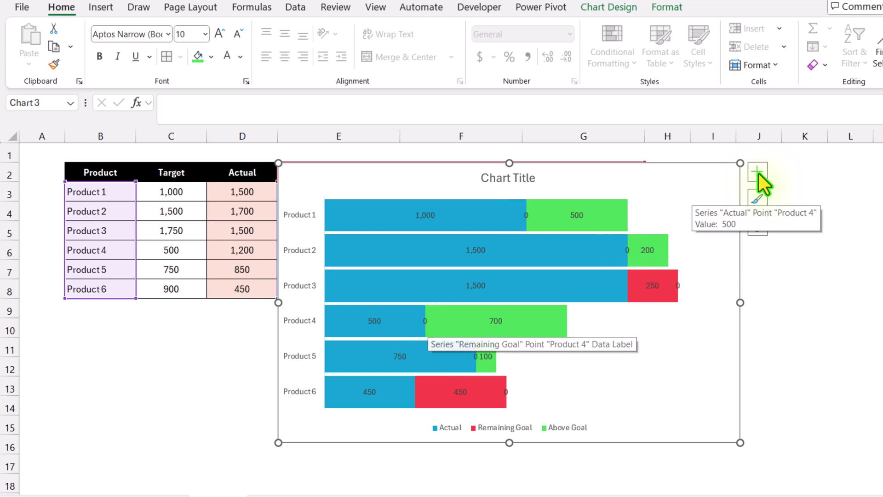
{"action": "left_click_drag", "start_coordinate": [300, 171], "coordinate": [372, 322]}
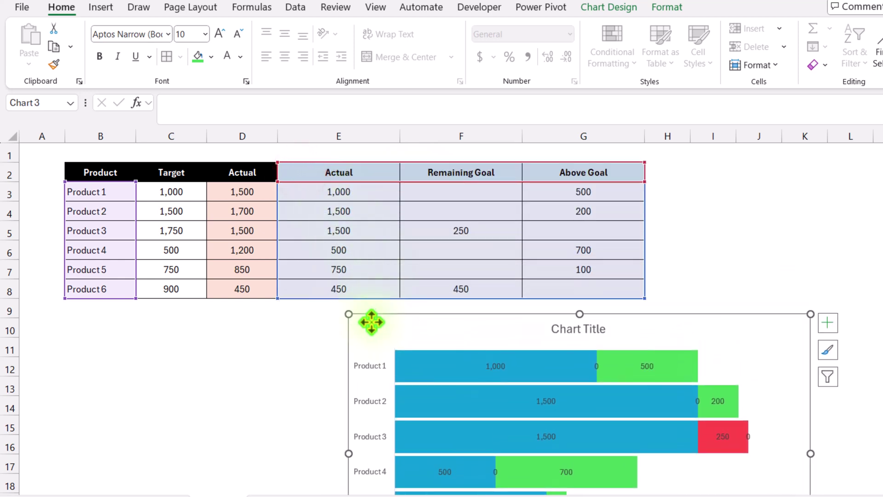
Step: Change the Remaining Goal formula in F3 to return NA() instead of blank, and fill it down to F8
{"action": "left_click", "coordinate": [434, 193]}
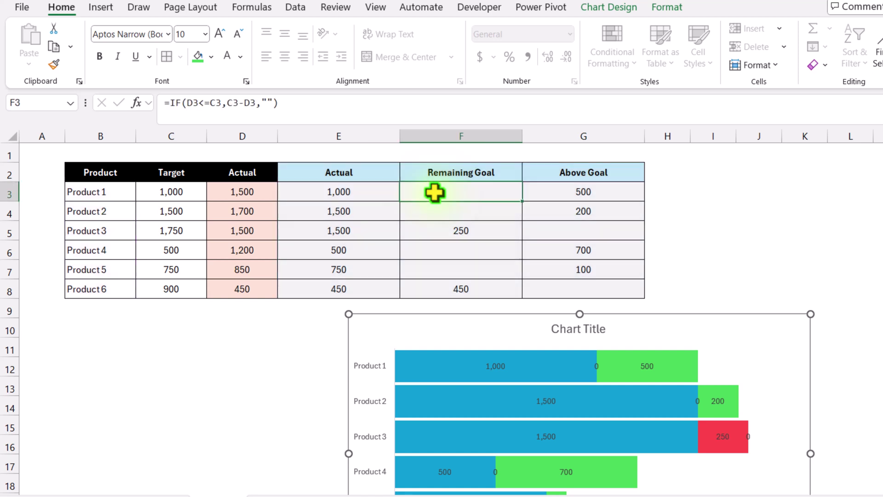
{"action": "left_click", "coordinate": [272, 102]}
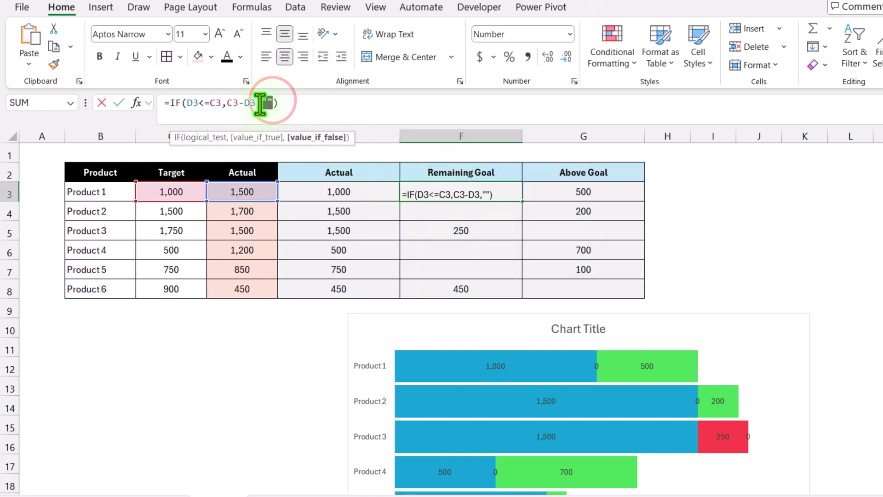
{"action": "type", "text": "na"}
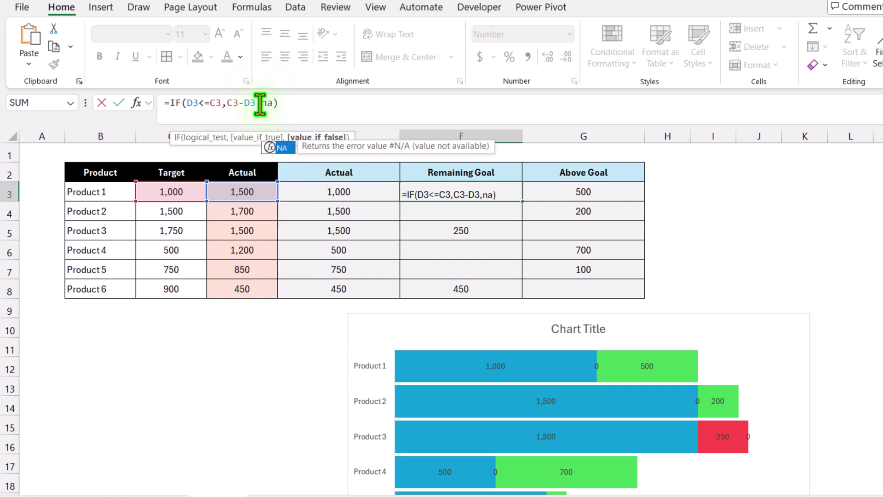
{"action": "type", "text": "()"}
{"action": "key", "text": "Return"}
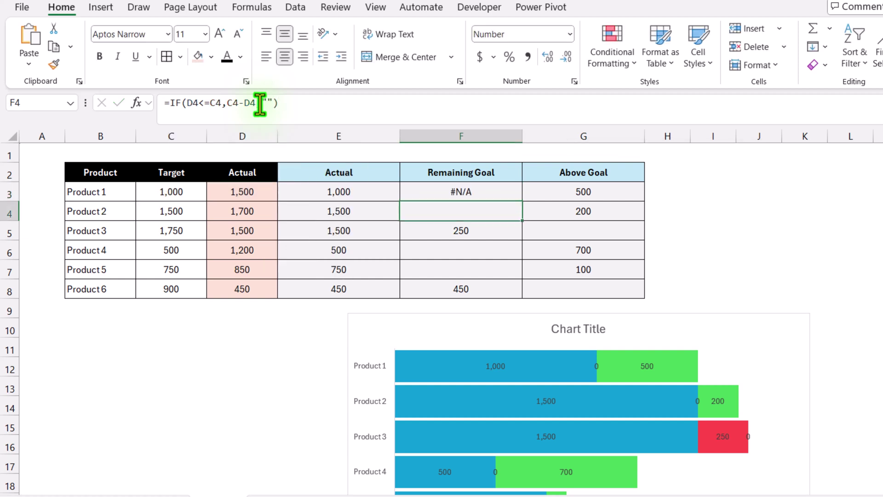
{"action": "left_click", "coordinate": [504, 191]}
{"action": "left_click_drag", "start_coordinate": [521, 198], "coordinate": [518, 294]}
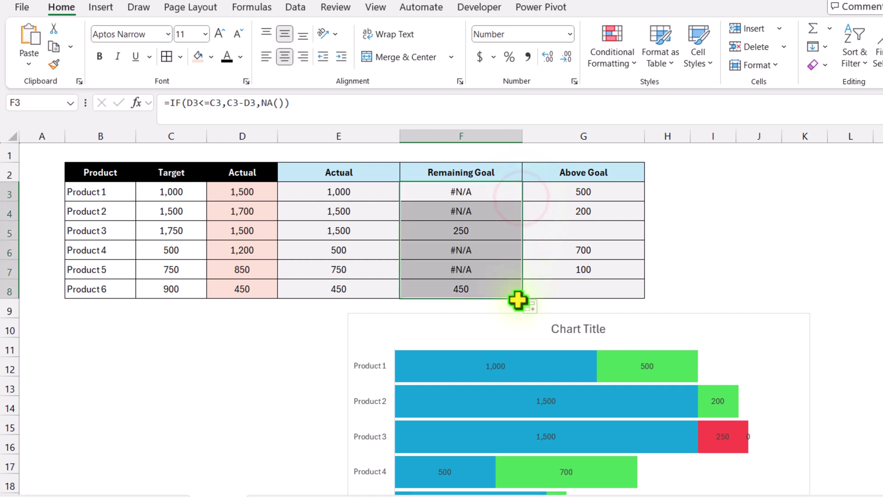
Step: Replace the empty-text result in G3's Above Goal formula with NA() and fill it down the column
{"action": "left_click", "coordinate": [551, 190]}
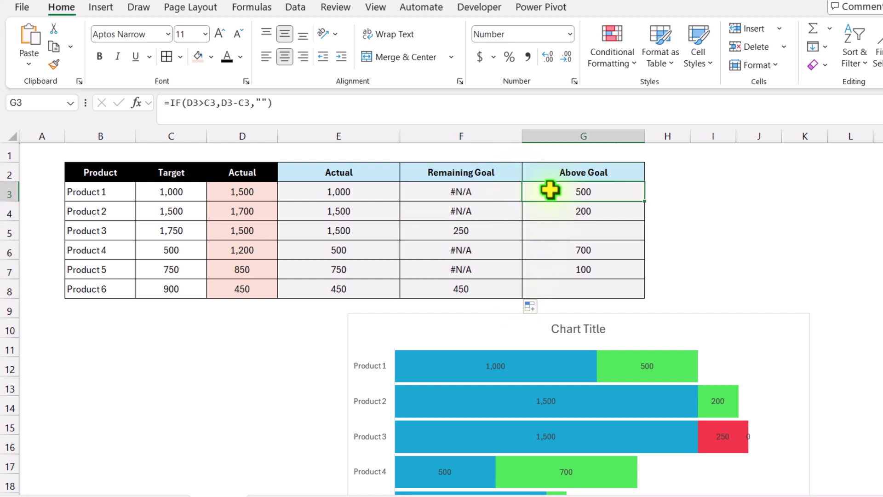
{"action": "double_click", "coordinate": [265, 103]}
{"action": "type", "text": "na("}
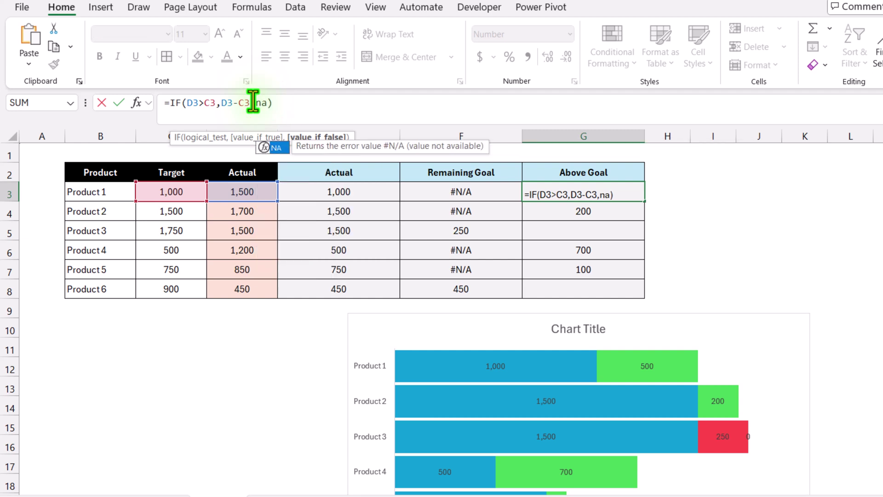
{"action": "key", "text": "Return"}
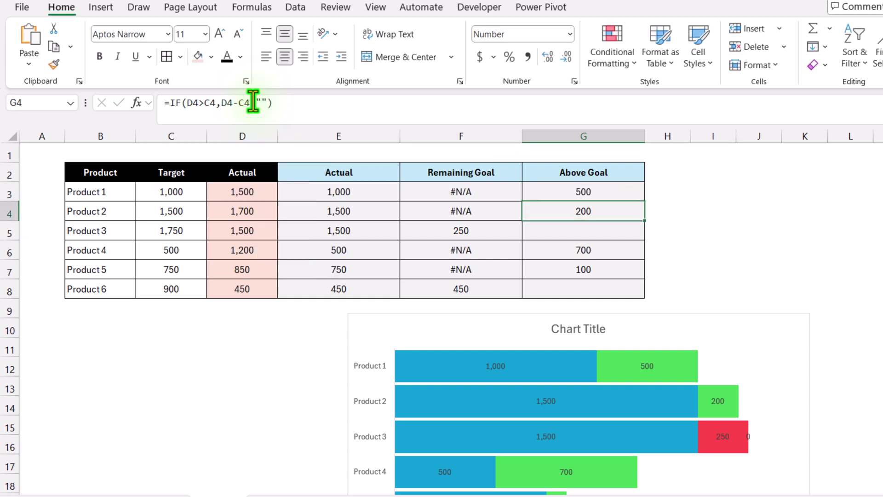
{"action": "left_click", "coordinate": [627, 194]}
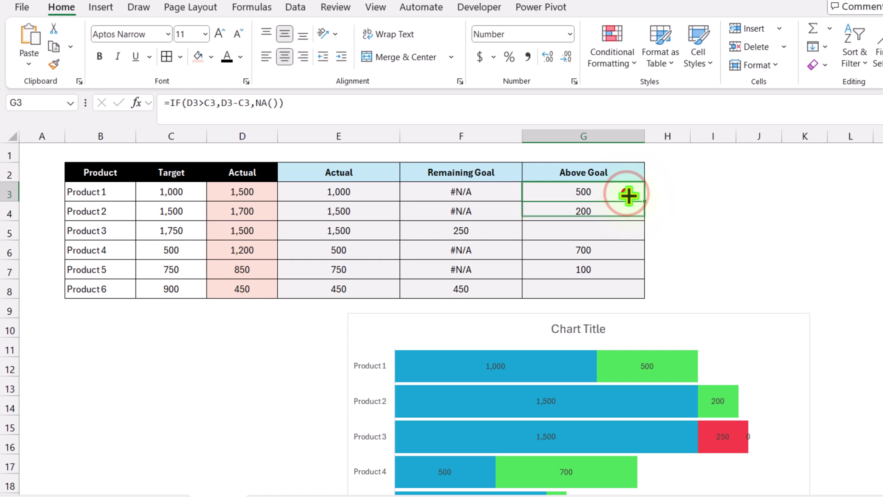
{"action": "left_click_drag", "start_coordinate": [628, 196], "coordinate": [624, 276]}
Step: Select the chart and scroll down to inspect its data labels
{"action": "left_click", "coordinate": [623, 322]}
{"action": "scroll", "coordinate": [600, 338], "scroll_direction": "down", "scroll_amount": 3}
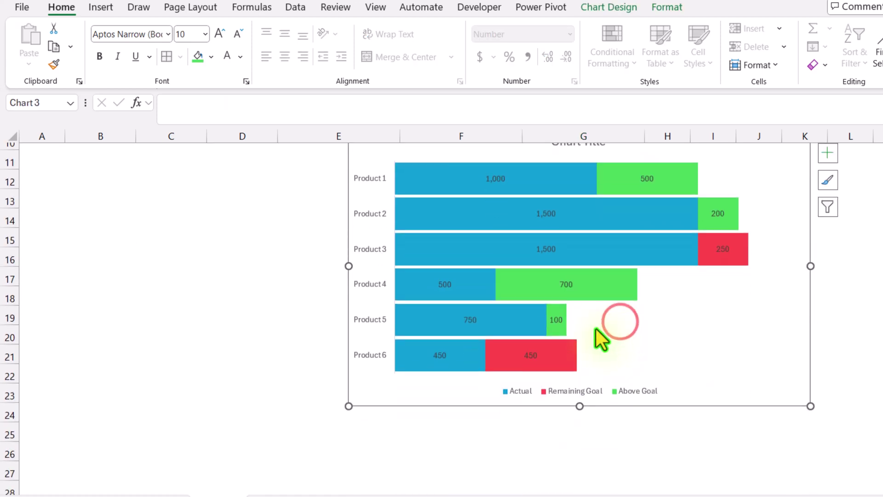